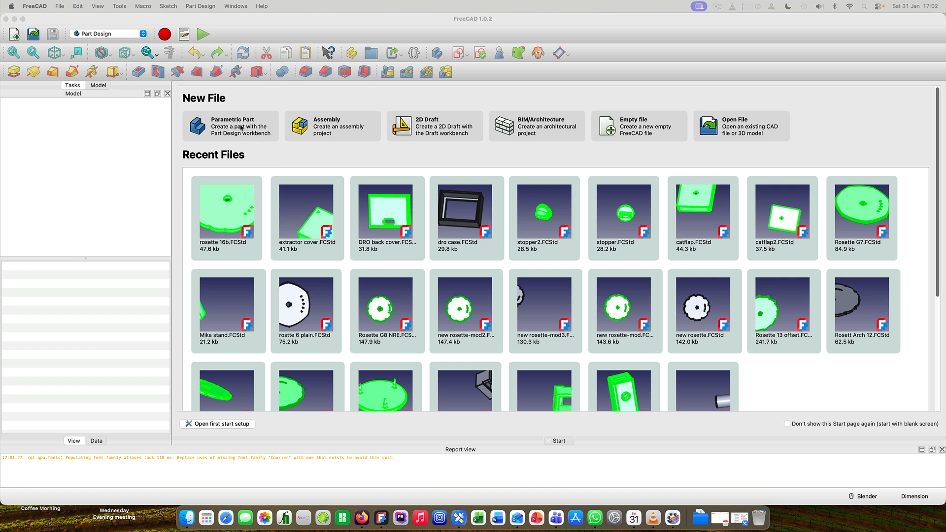
Step: Create a new parametric part and start a sketch on the XY plane
{"action": "left_click", "coordinate": [241, 126]}
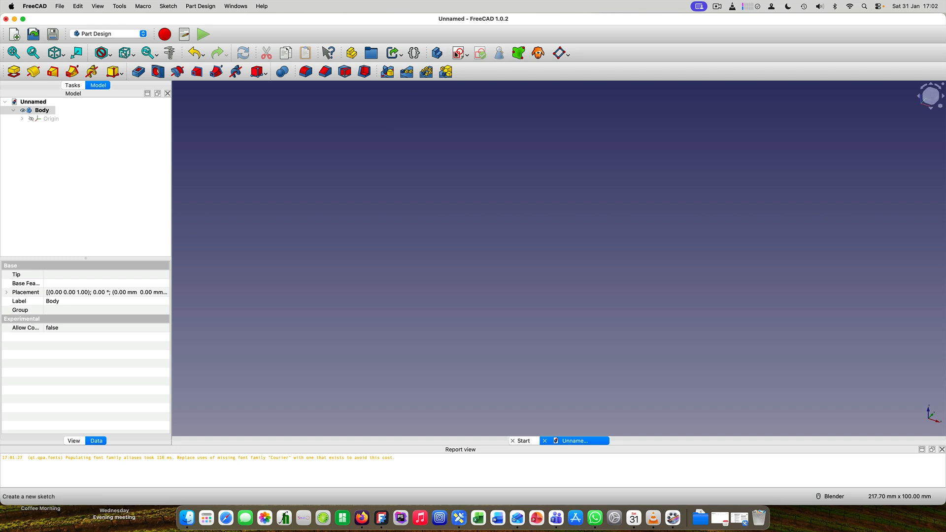
{"action": "left_click", "coordinate": [438, 57]}
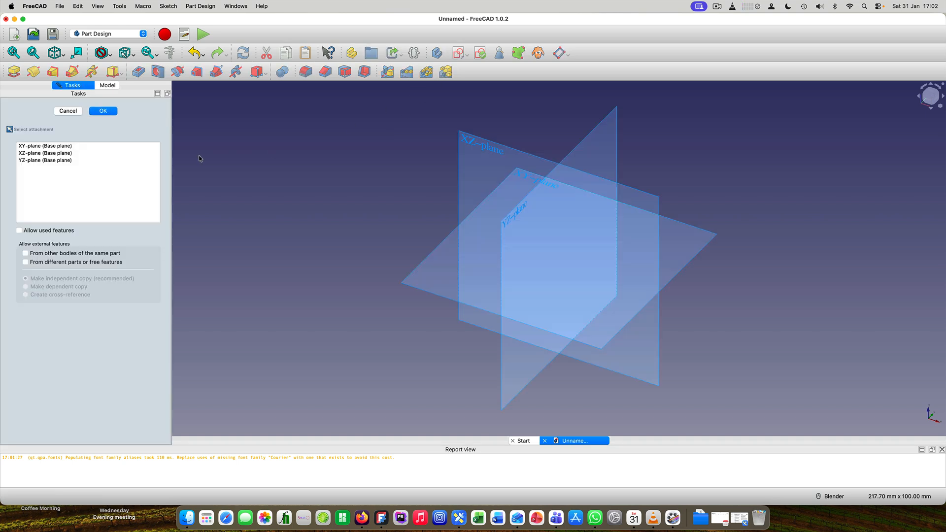
{"action": "left_click", "coordinate": [64, 146]}
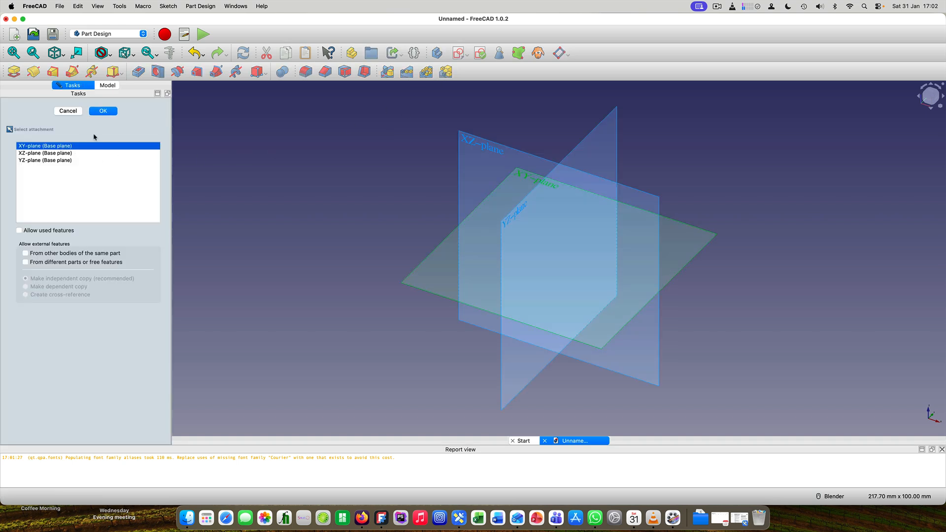
{"action": "left_click", "coordinate": [111, 112]}
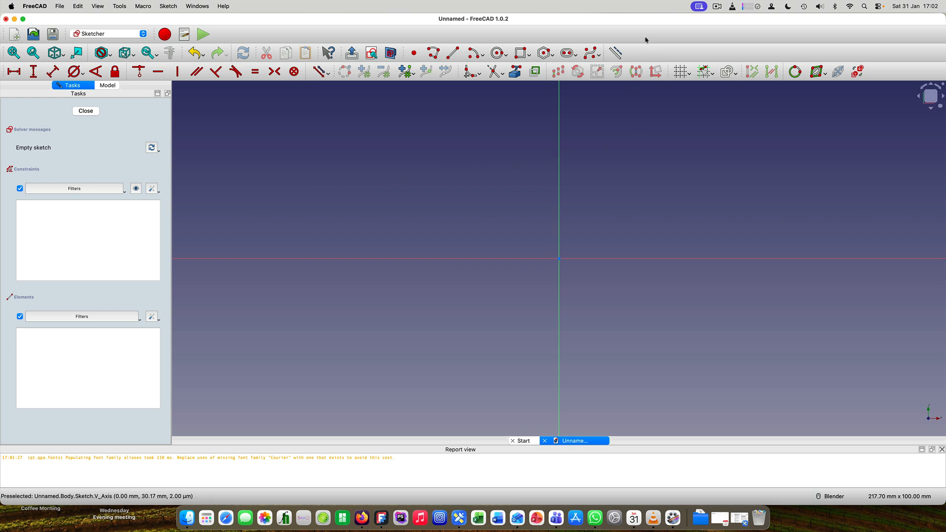
Step: Draw two concentric construction circles centred on the origin, with diameters of 150 mm and 155 mm
{"action": "left_click", "coordinate": [616, 53]}
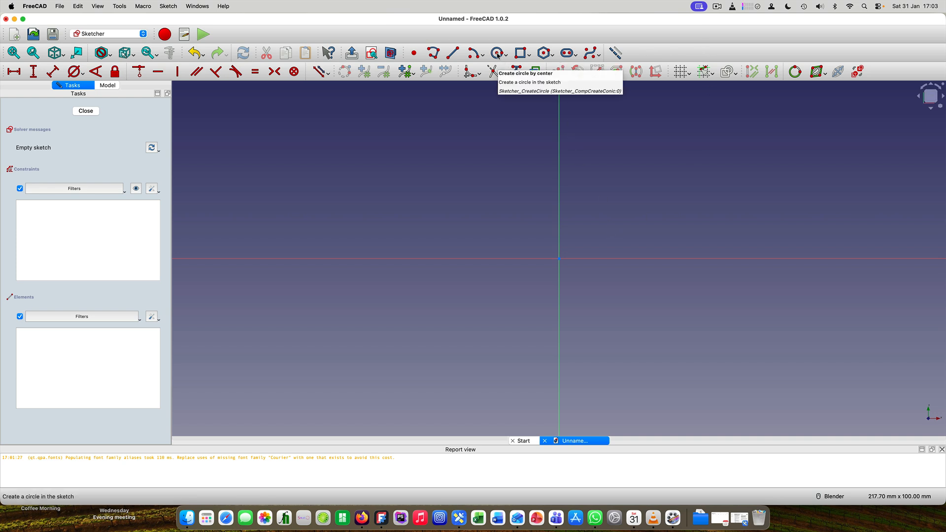
{"action": "left_click", "coordinate": [498, 54]}
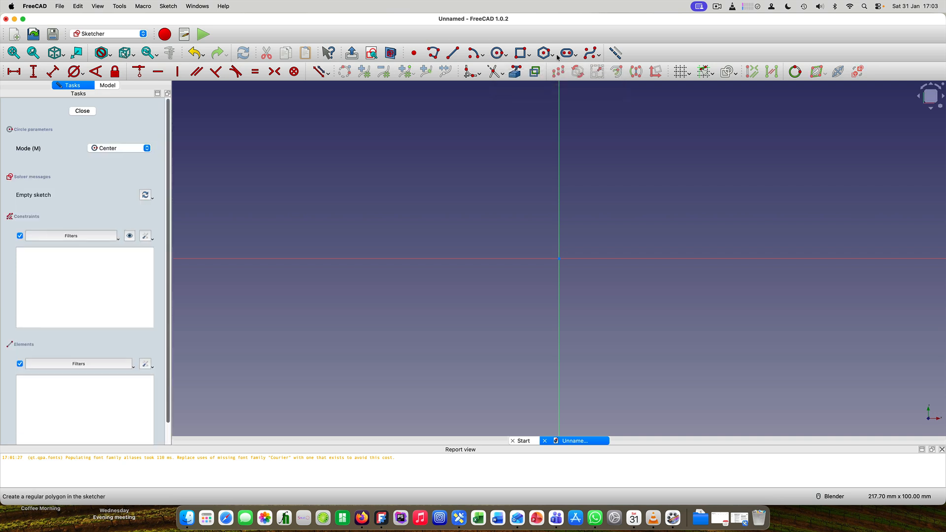
{"action": "left_click", "coordinate": [559, 258]}
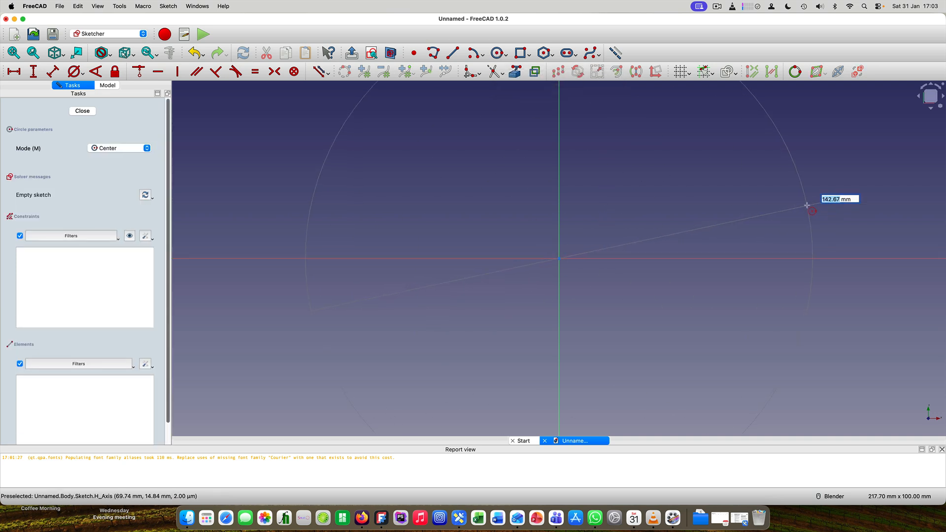
{"action": "type", "text": "150"}
{"action": "key", "text": "Return"}
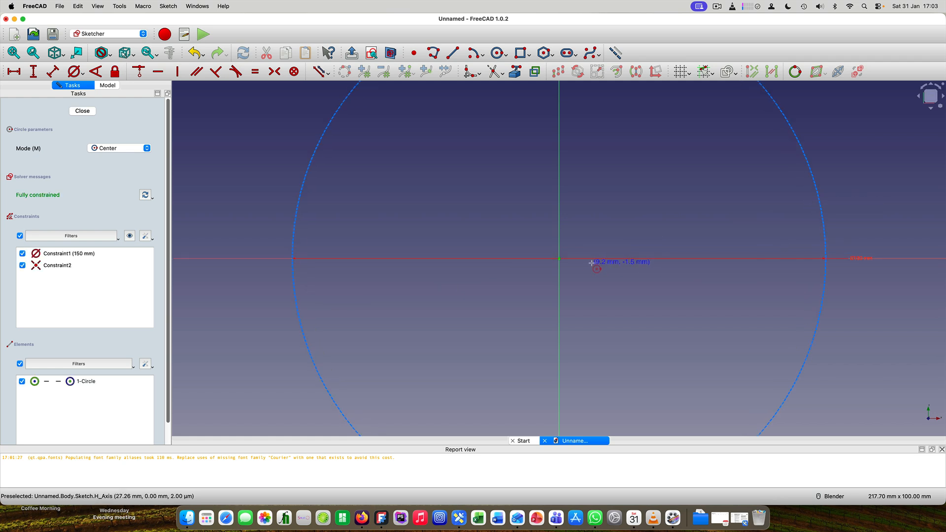
{"action": "left_click", "coordinate": [559, 258]}
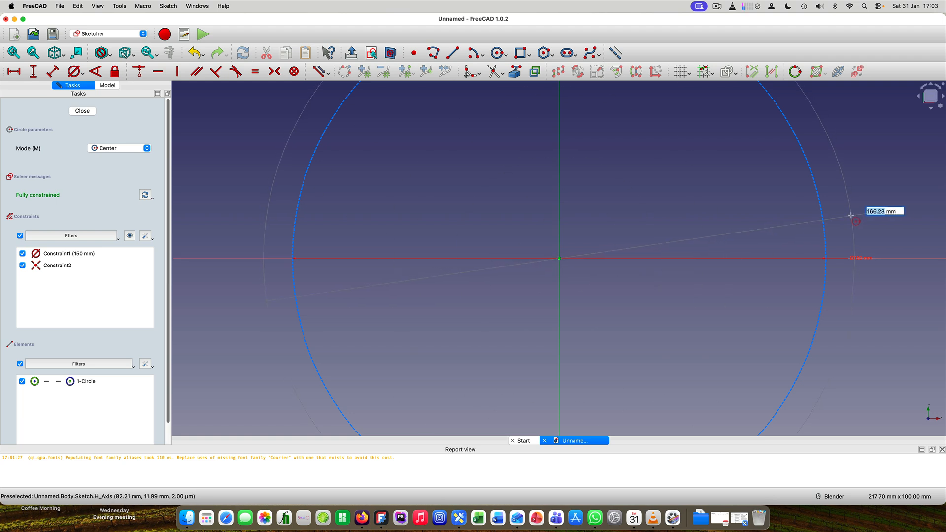
{"action": "type", "text": "155"}
{"action": "key", "text": "Return"}
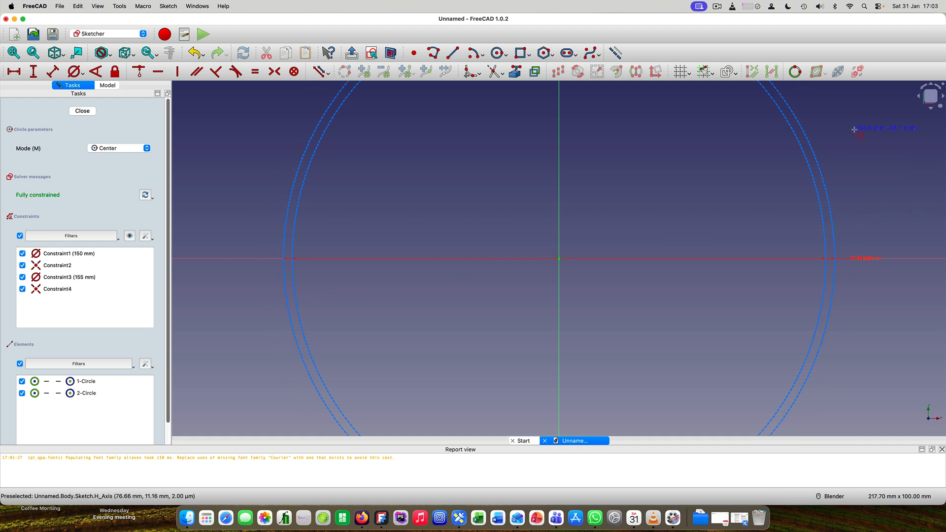
{"action": "key", "text": "Escape"}
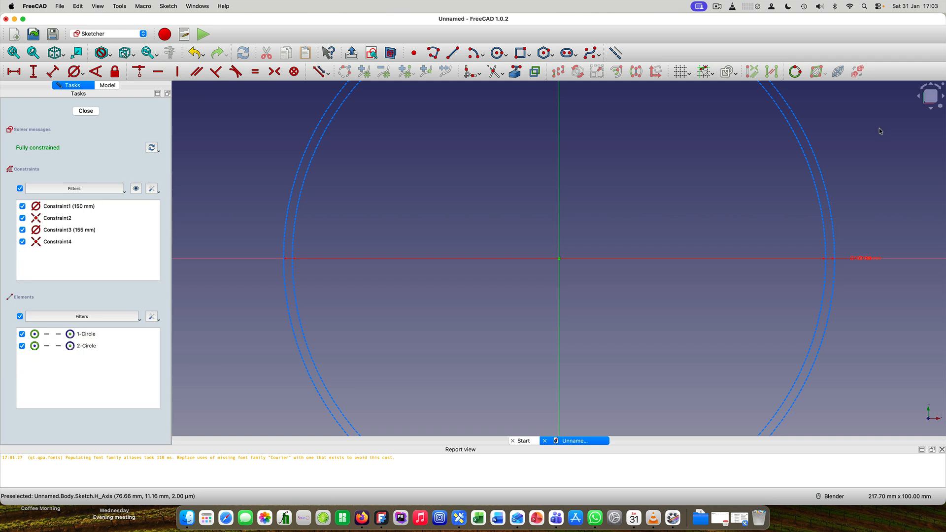
Step: Draw a 100 mm construction line from the origin at an angle of 0°
{"action": "left_click", "coordinate": [452, 53]}
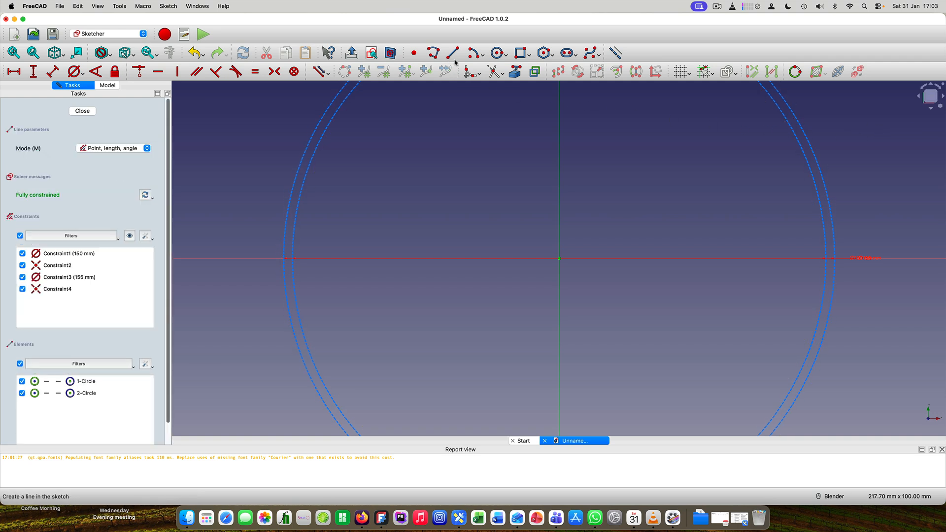
{"action": "left_click", "coordinate": [559, 259]}
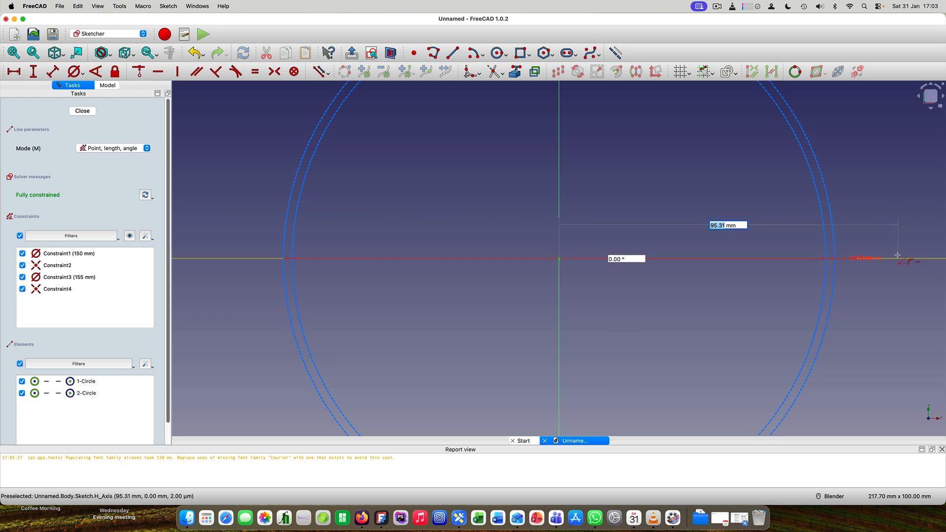
{"action": "type", "text": "100"}
{"action": "key", "text": "Tab"}
{"action": "type", "text": "0"}
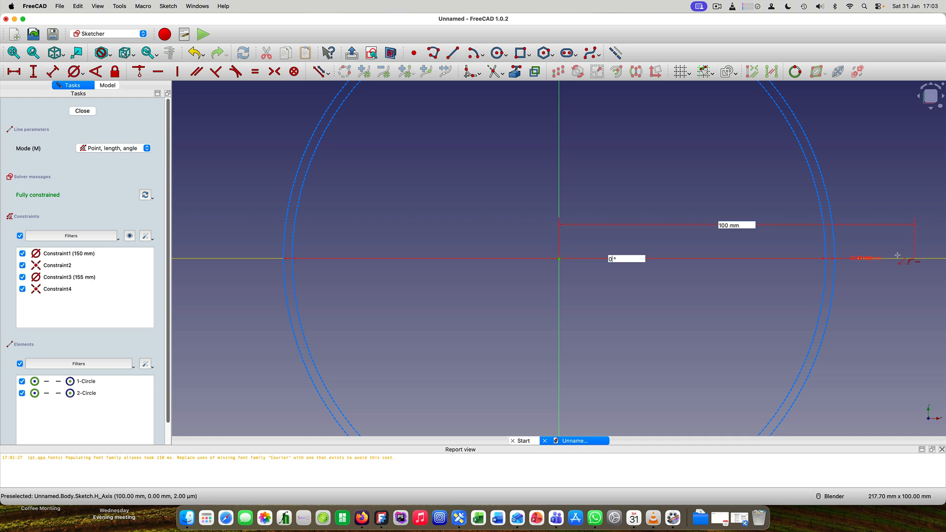
{"action": "key", "text": "Return"}
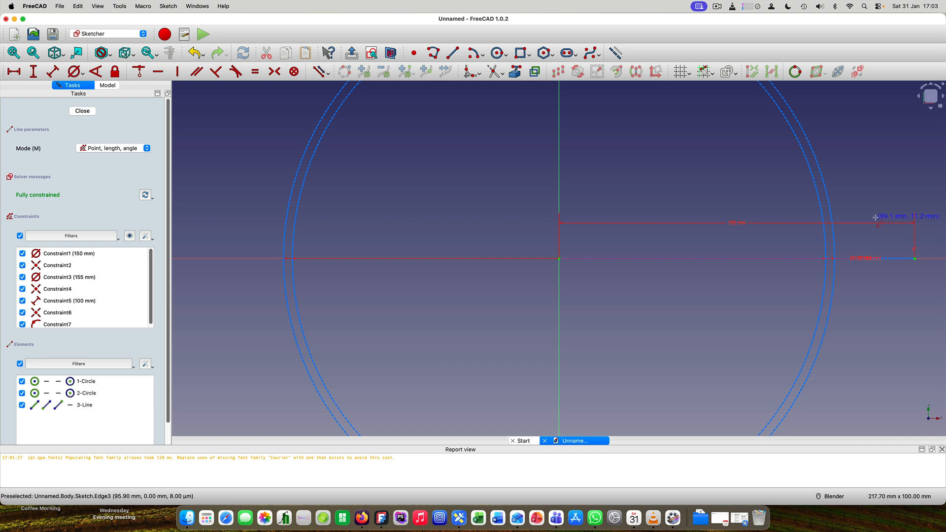
Step: Draw a second construction line from the origin, 100 mm long at an angle of 360/16 degrees
{"action": "left_click", "coordinate": [559, 258]}
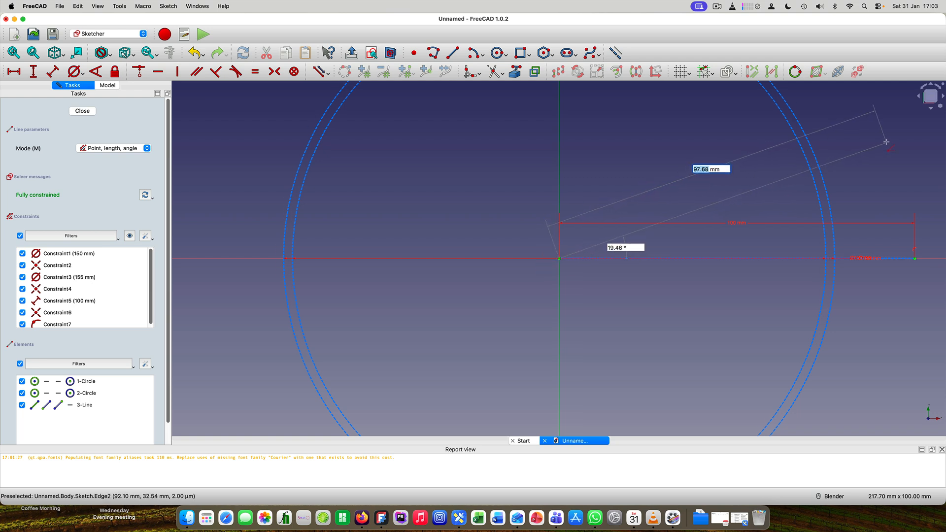
{"action": "type", "text": "100"}
{"action": "key", "text": "Tab"}
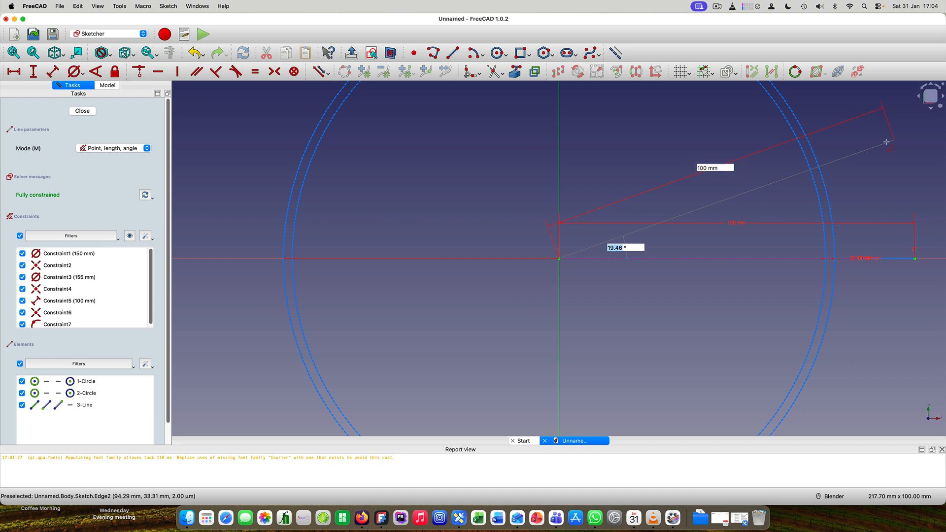
{"action": "type", "text": "360/16"}
{"action": "key", "text": "Return"}
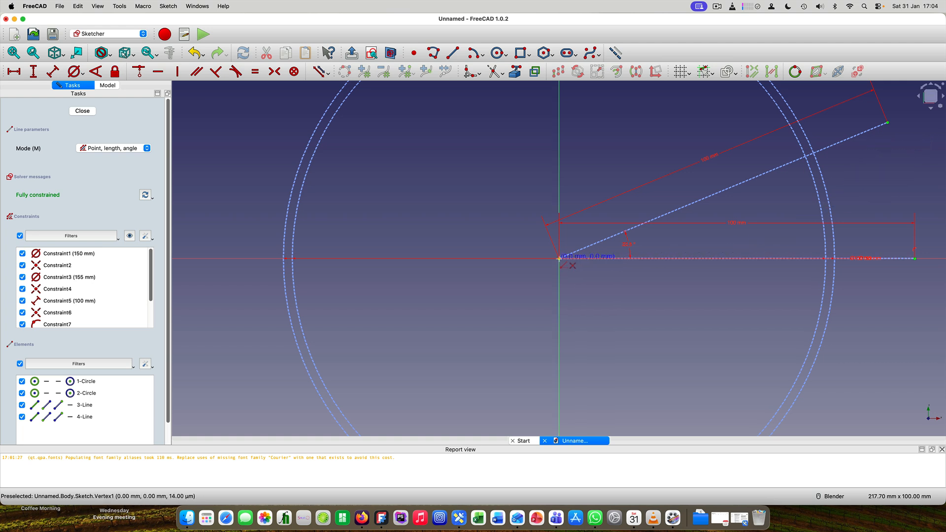
Step: Draw a third construction line from the origin, 100 mm long at an angle of 360/32 degrees
{"action": "left_click", "coordinate": [559, 258]}
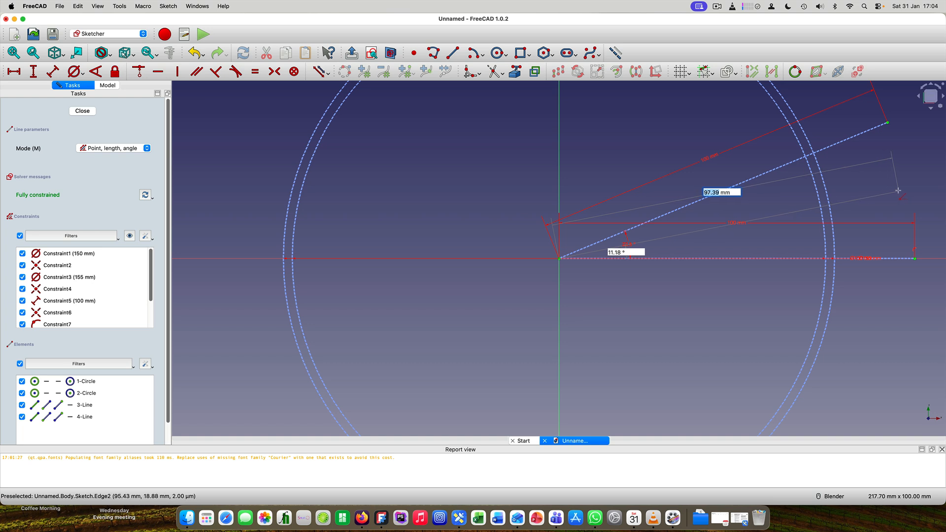
{"action": "type", "text": "100"}
{"action": "key", "text": "Tab"}
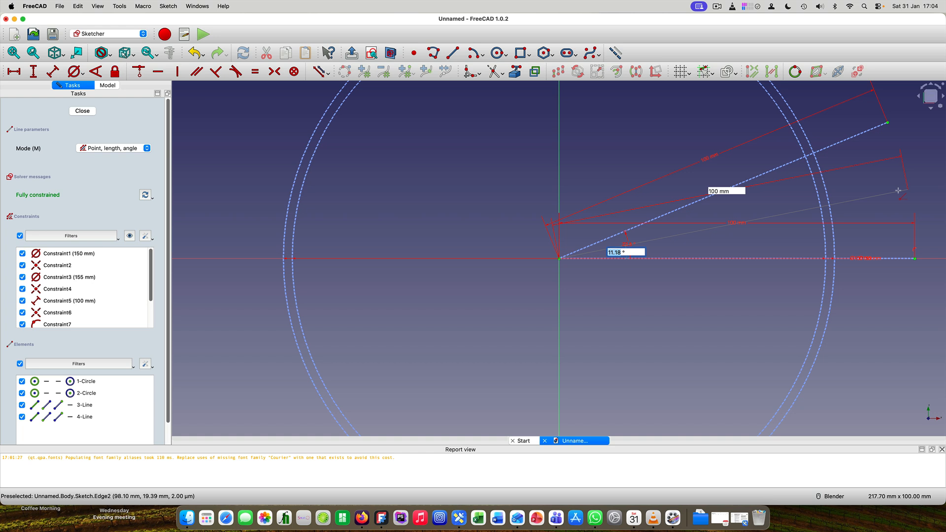
{"action": "type", "text": "360/32"}
{"action": "key", "text": "Return"}
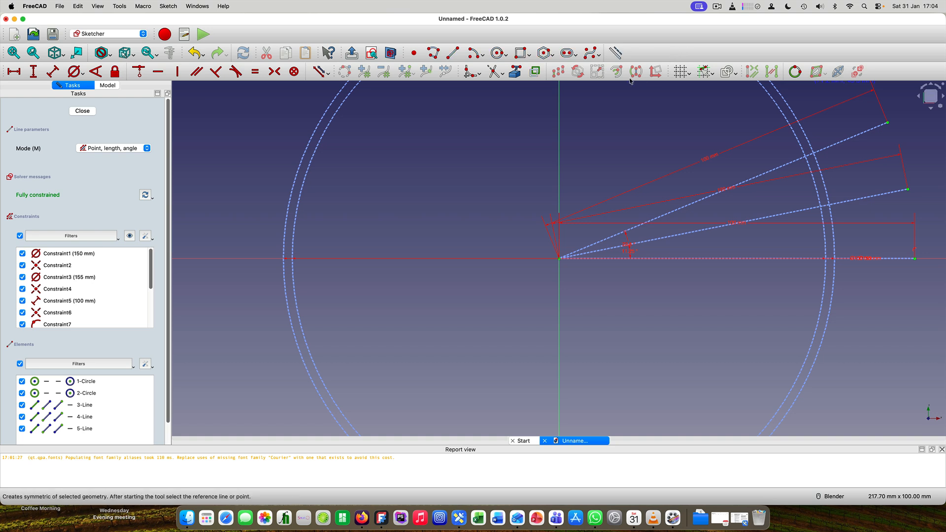
Step: Draw a normal-geometry arc centred on the middle construction line, spanning from the upper angled line to the horizontal line outside the circles
{"action": "left_click", "coordinate": [474, 53]}
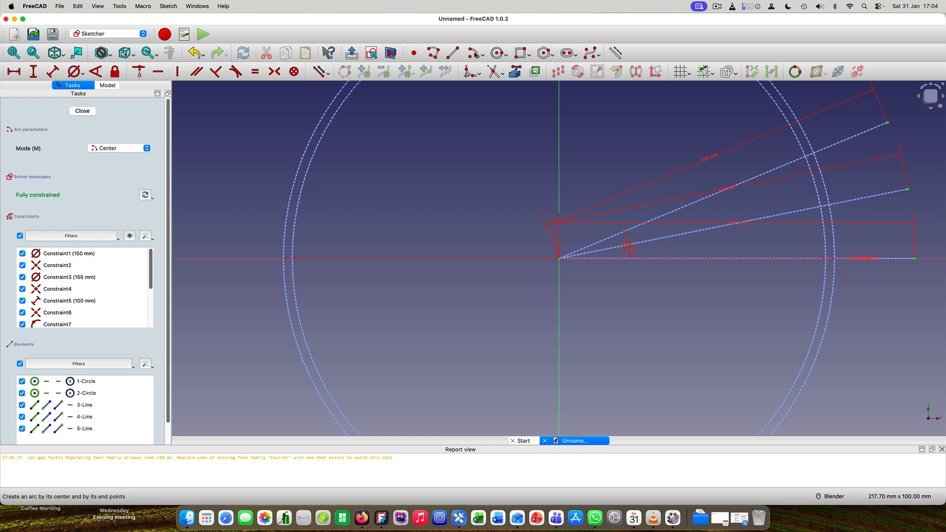
{"action": "left_click", "coordinate": [757, 230]}
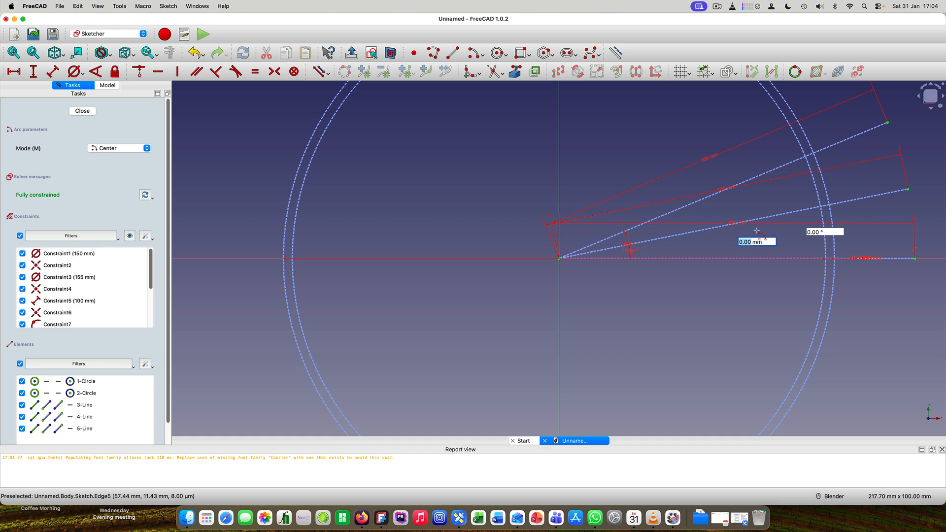
{"action": "left_click", "coordinate": [857, 139]}
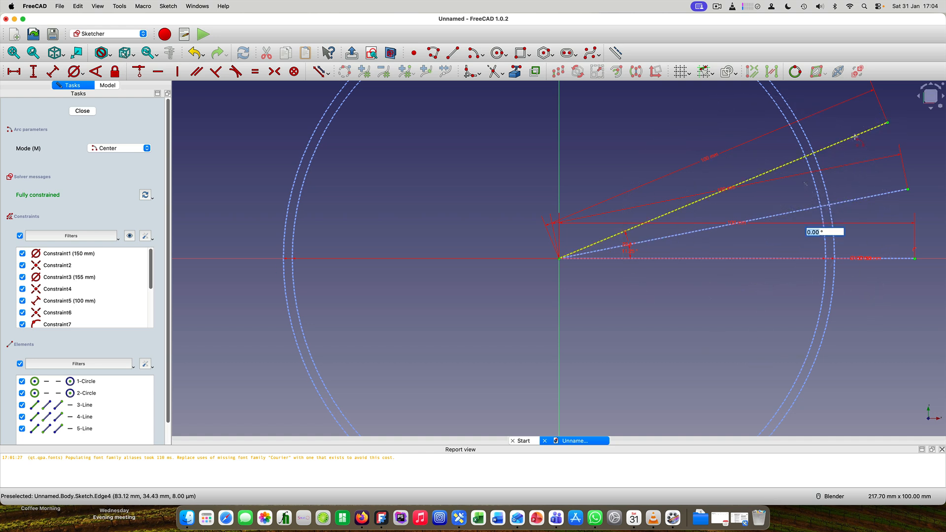
{"action": "left_click", "coordinate": [892, 258]}
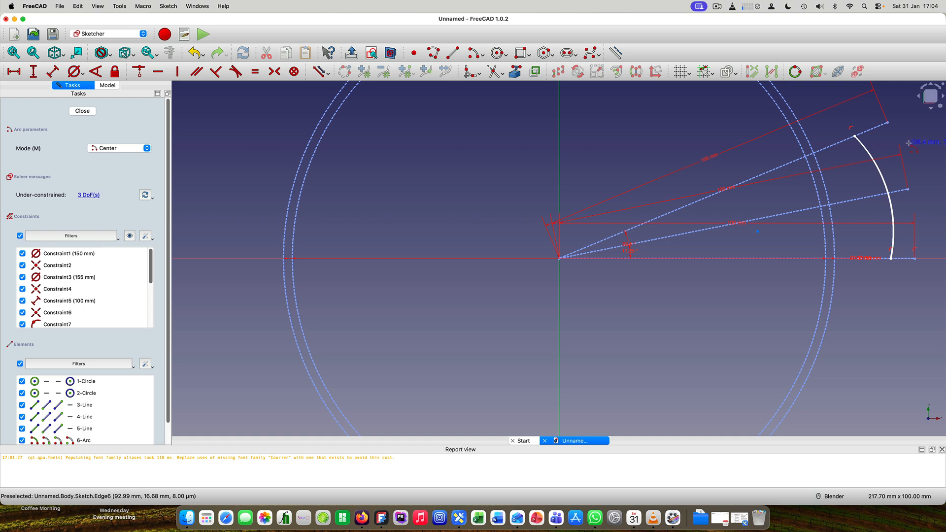
{"action": "key", "text": "Escape"}
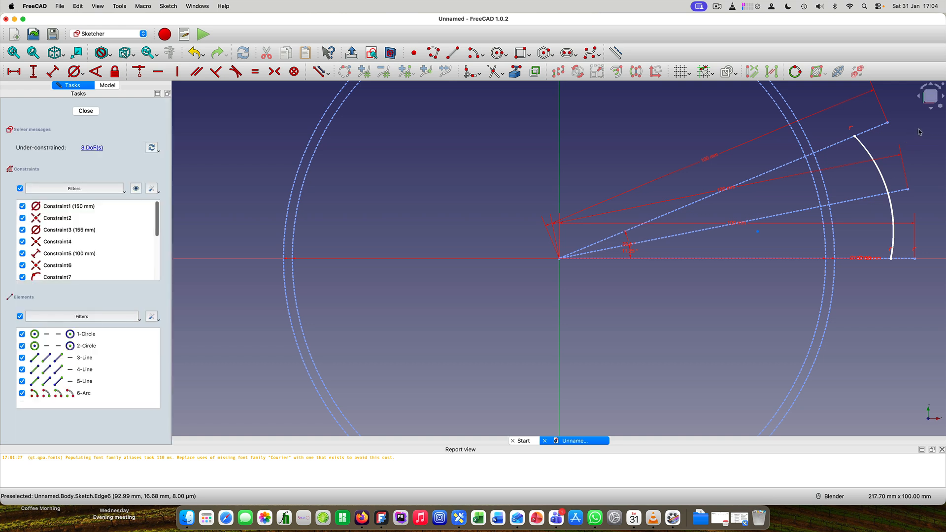
Step: Constrain both endpoints of the arc to lie on the inner 150 mm construction circle
{"action": "left_click", "coordinate": [855, 137]}
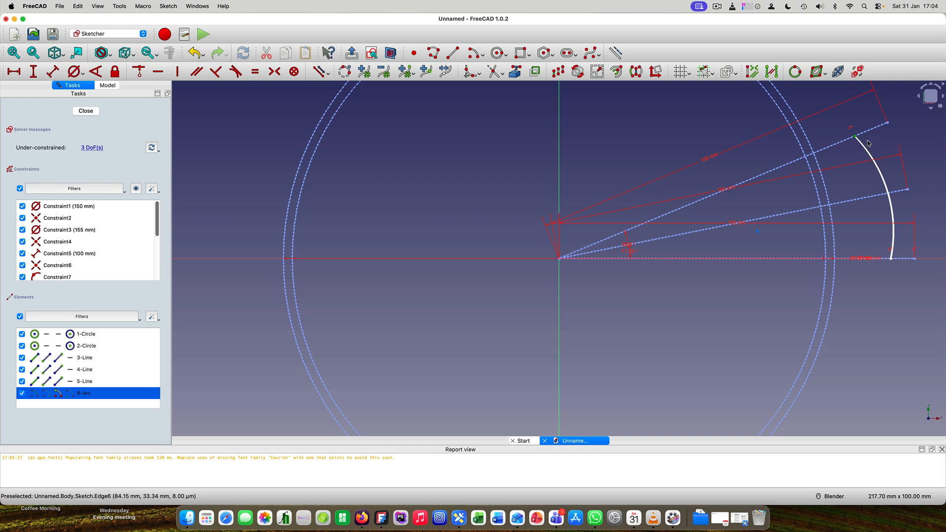
{"action": "left_click", "coordinate": [800, 146]}
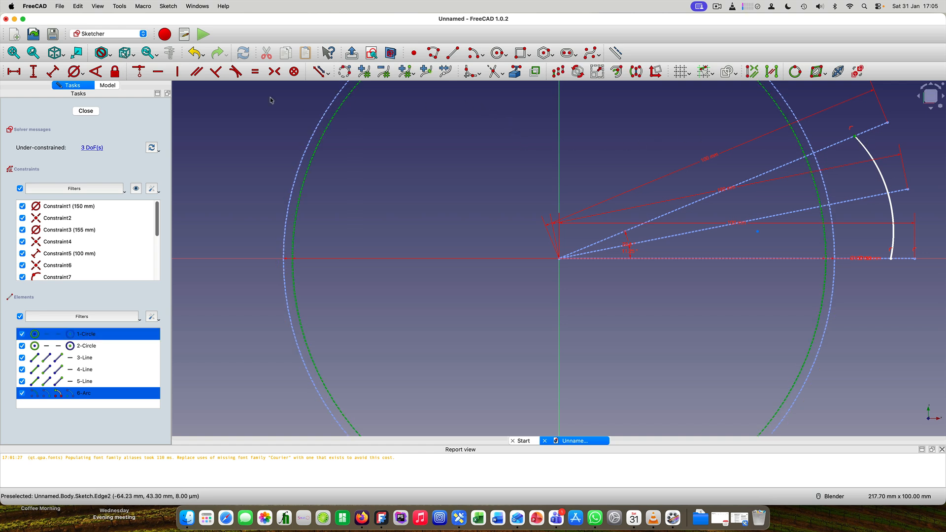
{"action": "left_click", "coordinate": [140, 73]}
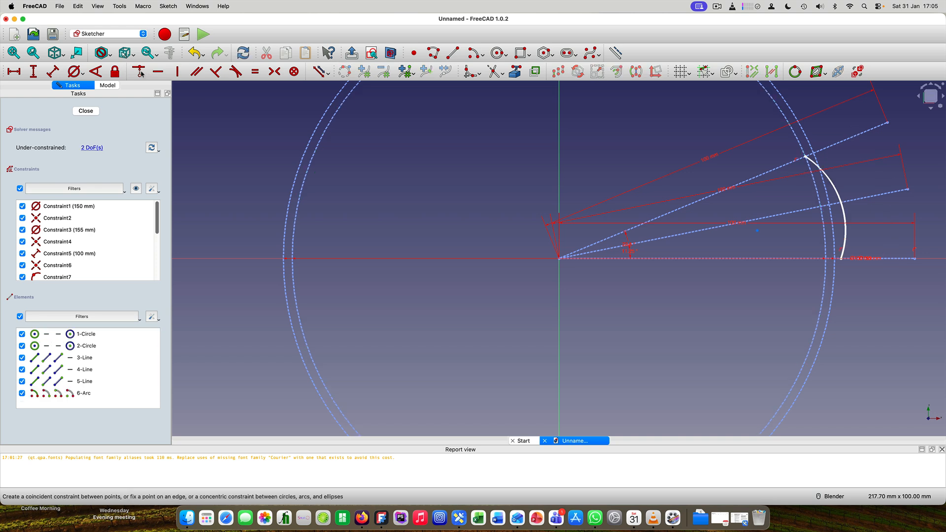
{"action": "left_click", "coordinate": [841, 261]}
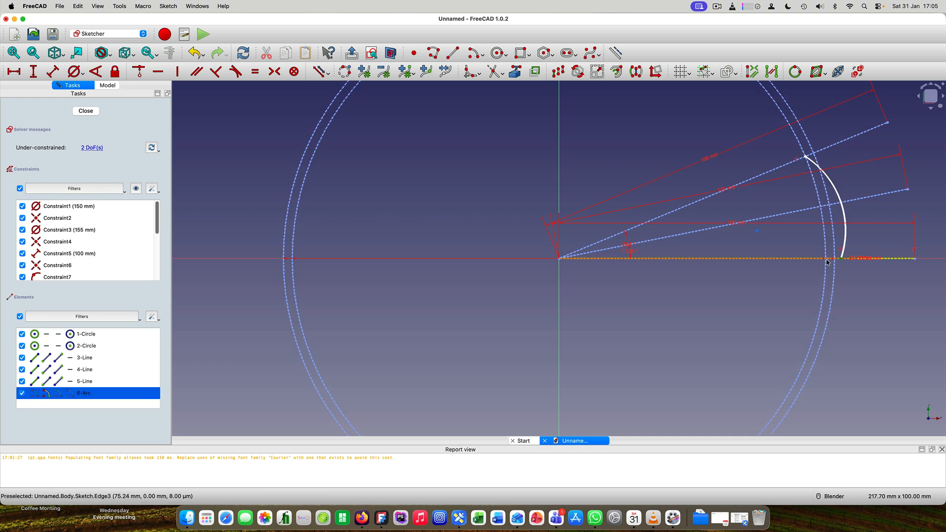
{"action": "left_click", "coordinate": [827, 257]}
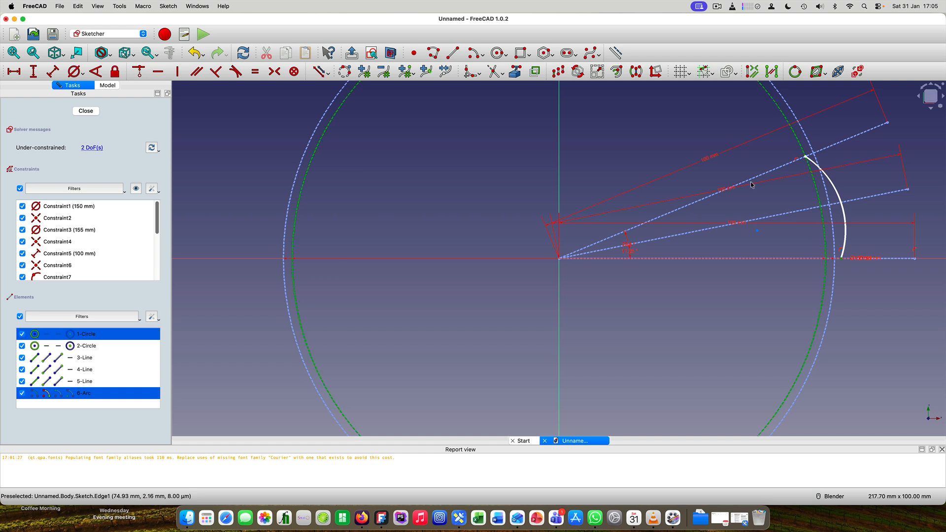
{"action": "left_click", "coordinate": [140, 72]}
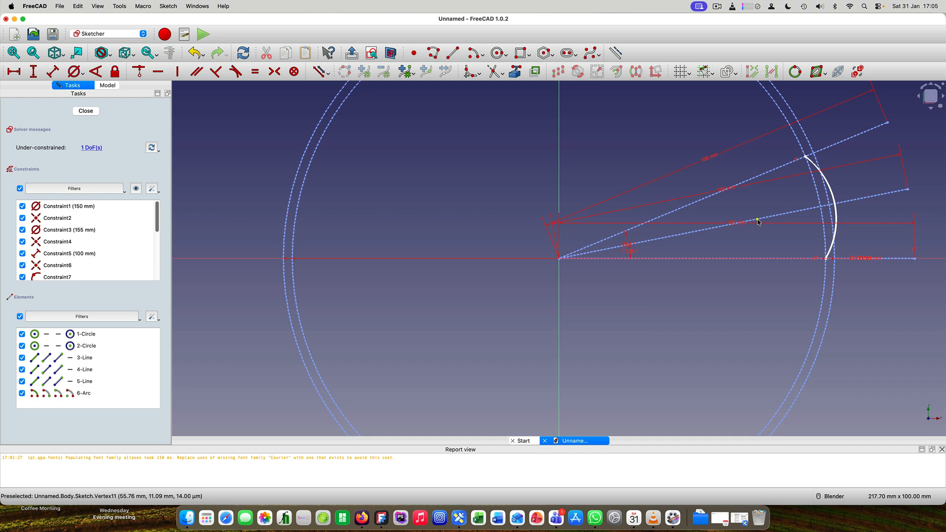
Step: Move the arc's centre toward the origin along the middle construction line and constrain its distance from the origin to 49 mm
{"action": "left_click_drag", "start_coordinate": [758, 222], "coordinate": [730, 233]}
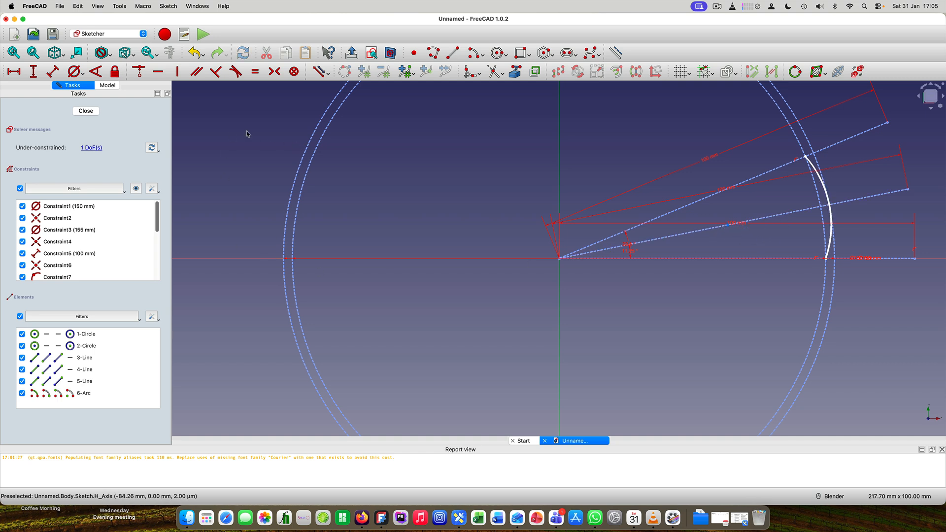
{"action": "left_click", "coordinate": [53, 72]}
{"action": "left_click", "coordinate": [728, 225]}
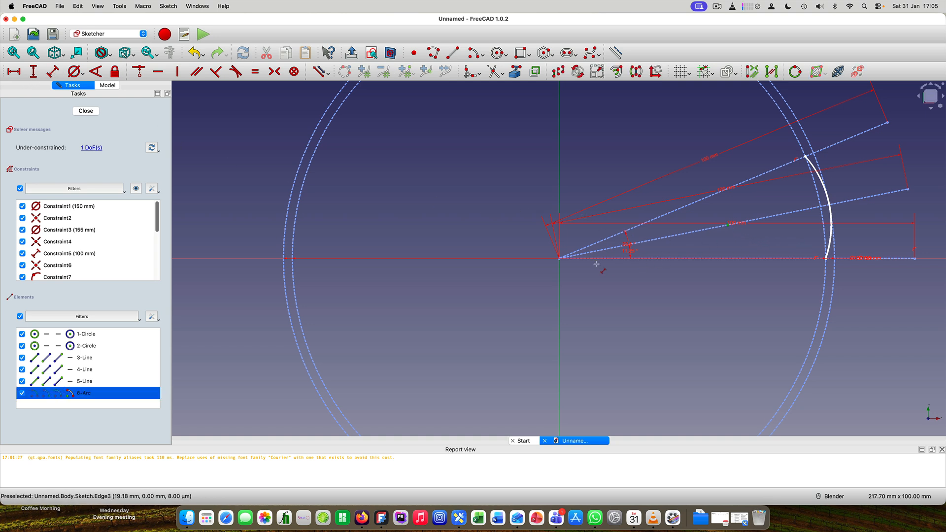
{"action": "left_click", "coordinate": [560, 258]}
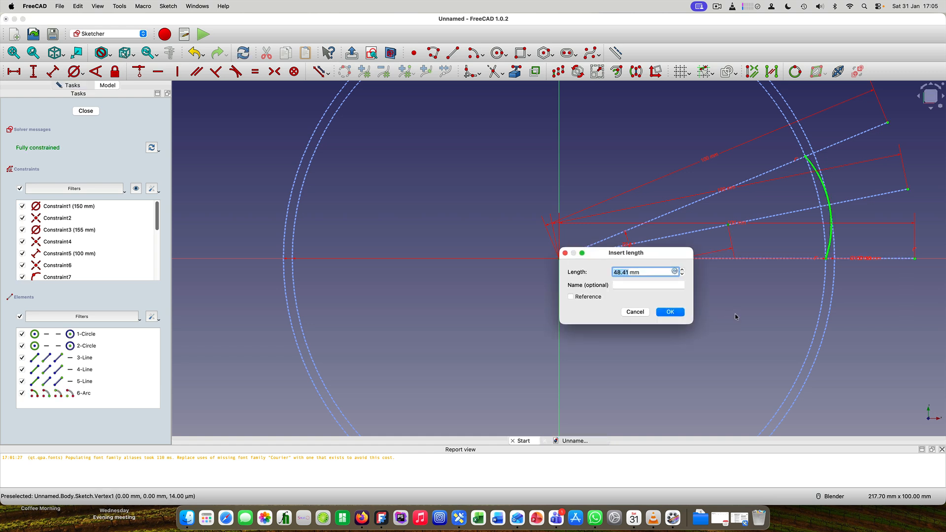
{"action": "type", "text": "49"}
{"action": "key", "text": "Return"}
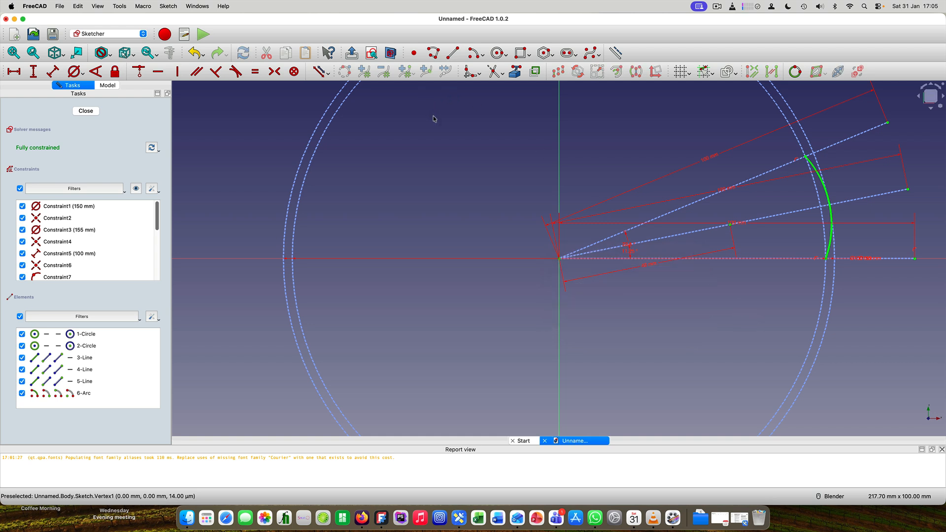
Step: Close the wedge profile with two lines joining the arc's endpoints to the origin, and finish the sketch
{"action": "left_click", "coordinate": [453, 55]}
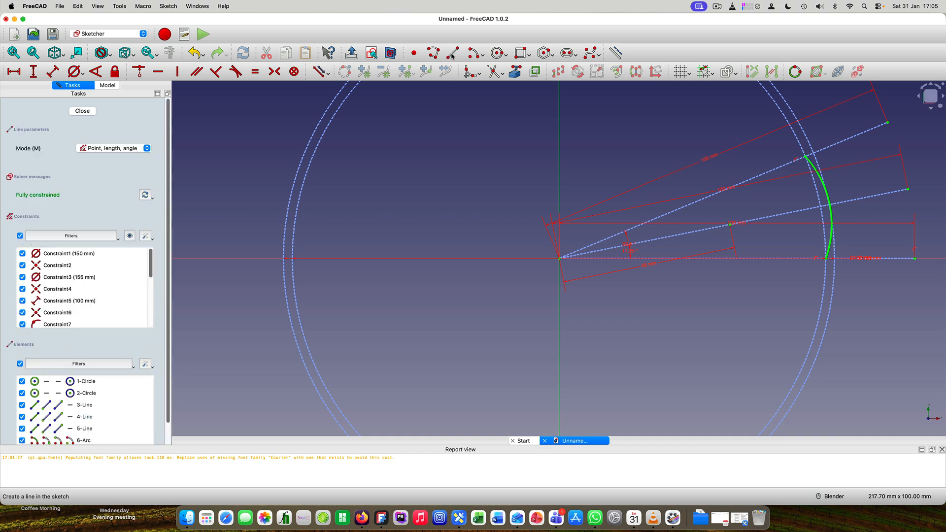
{"action": "left_click", "coordinate": [806, 156]}
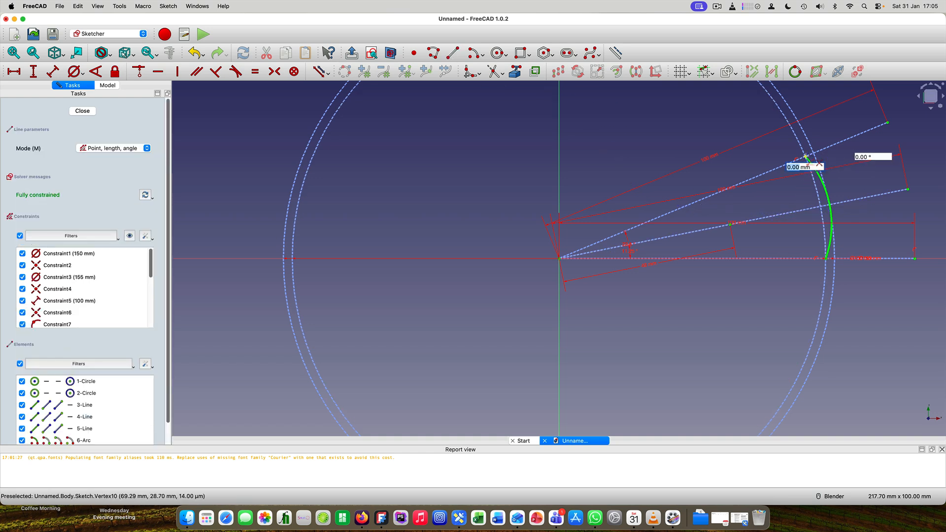
{"action": "left_click", "coordinate": [558, 258]}
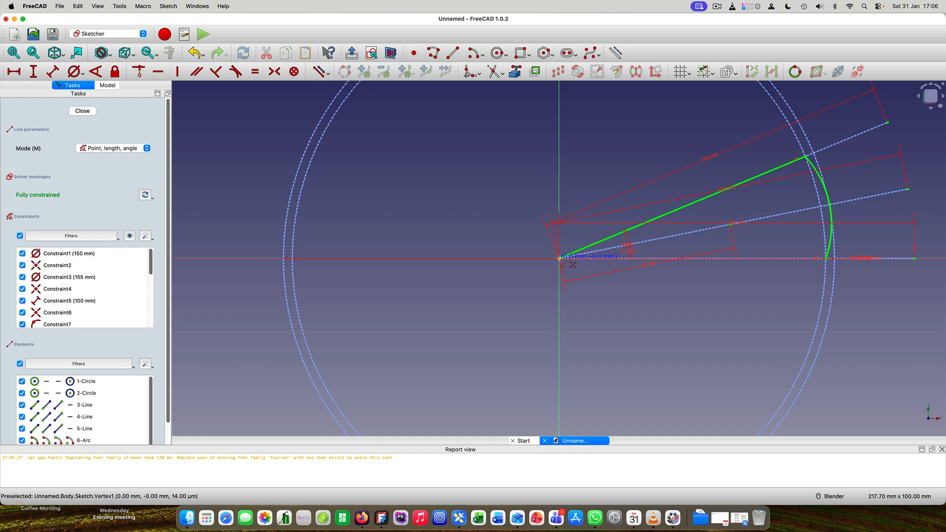
{"action": "left_click", "coordinate": [560, 258]}
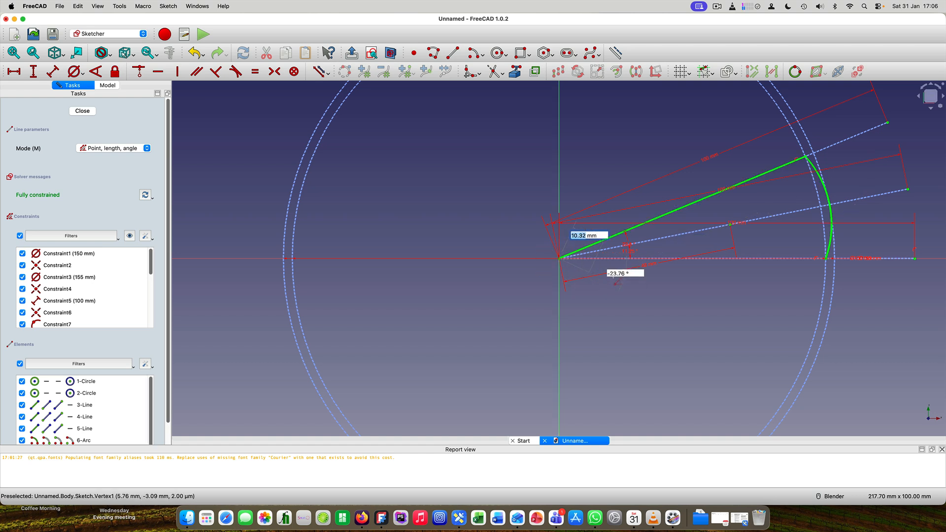
{"action": "left_click", "coordinate": [827, 258]}
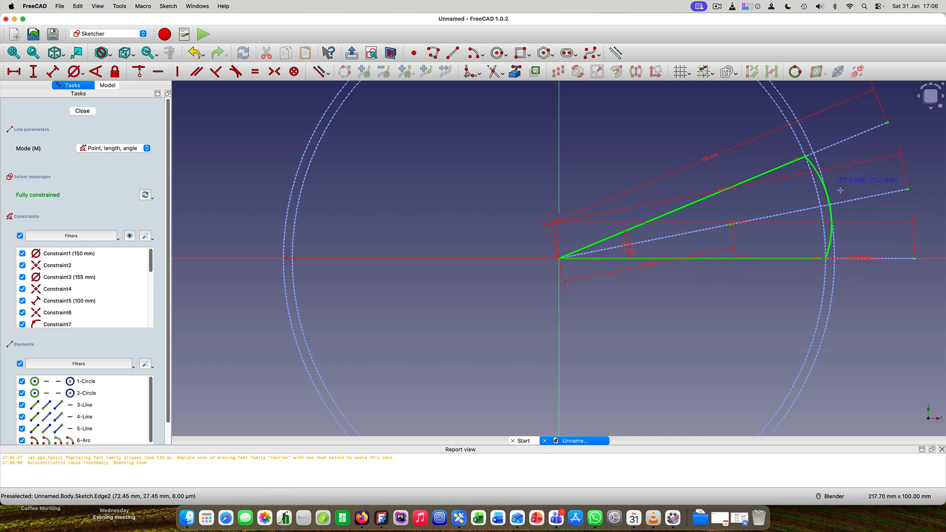
{"action": "left_click", "coordinate": [88, 112]}
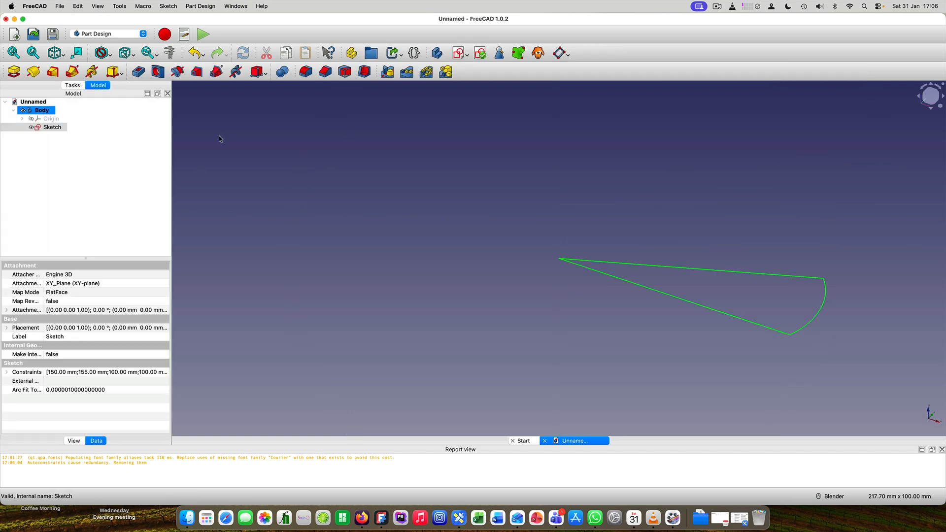
Step: Pad the wedge sketch to a length of 6 mm
{"action": "left_click", "coordinate": [14, 71]}
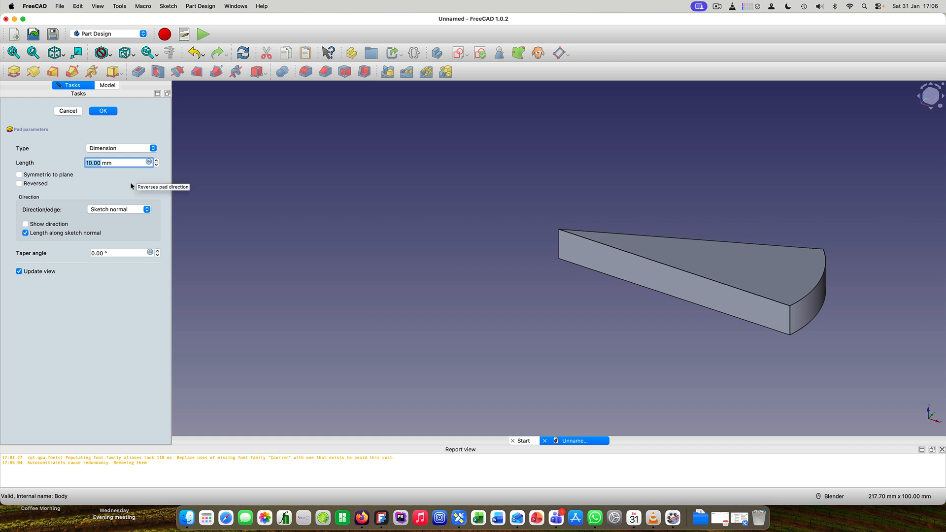
{"action": "type", "text": "6"}
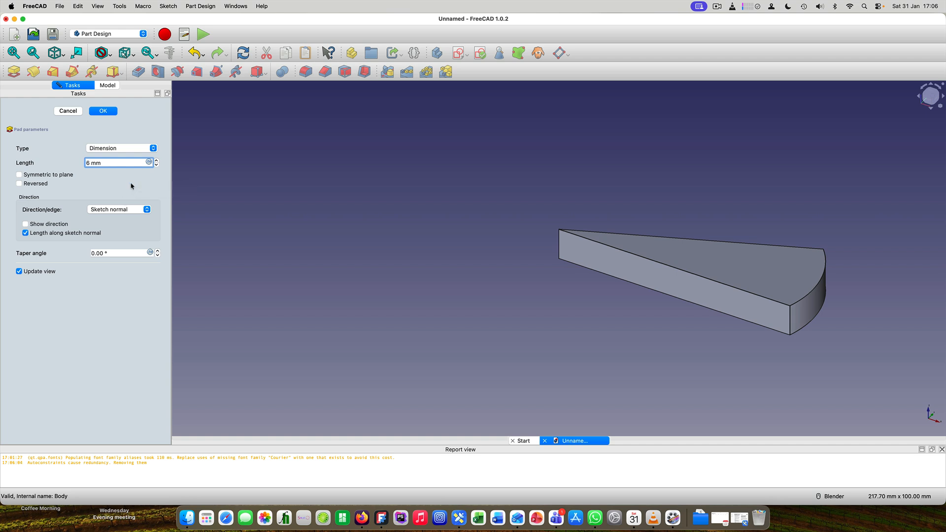
{"action": "key", "text": "Return"}
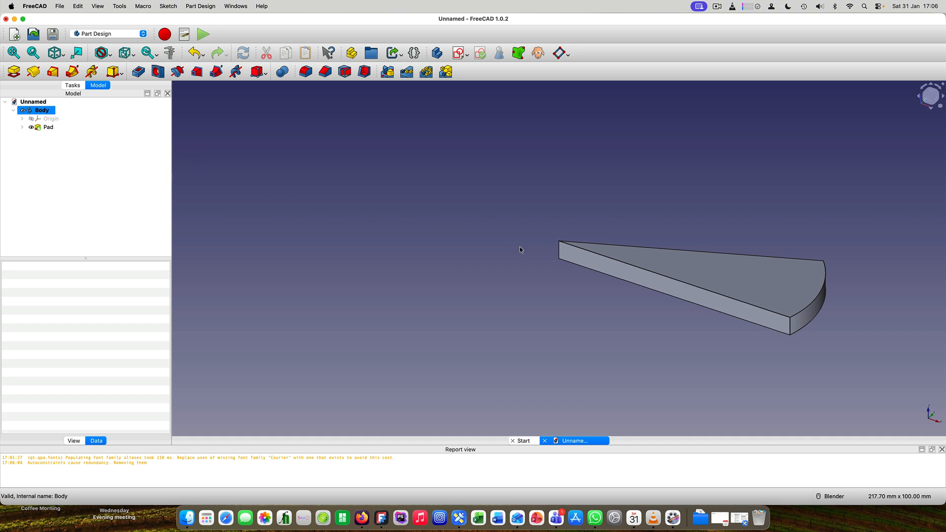
Step: Create a polar pattern of the pad with 16 occurrences over 360° about the normal sketch axis
{"action": "left_click", "coordinate": [46, 128]}
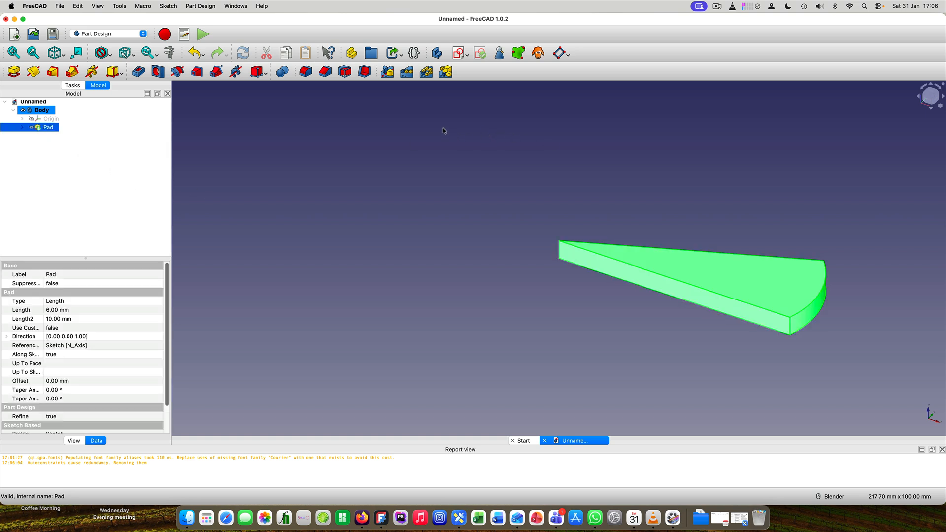
{"action": "left_click", "coordinate": [427, 73]}
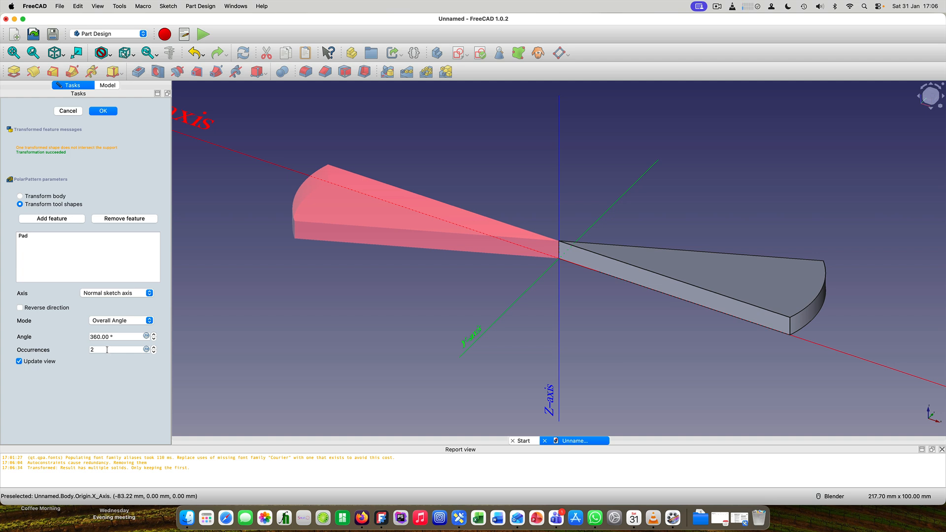
{"action": "left_click_drag", "start_coordinate": [107, 350], "coordinate": [86, 350]}
{"action": "type", "text": "16"}
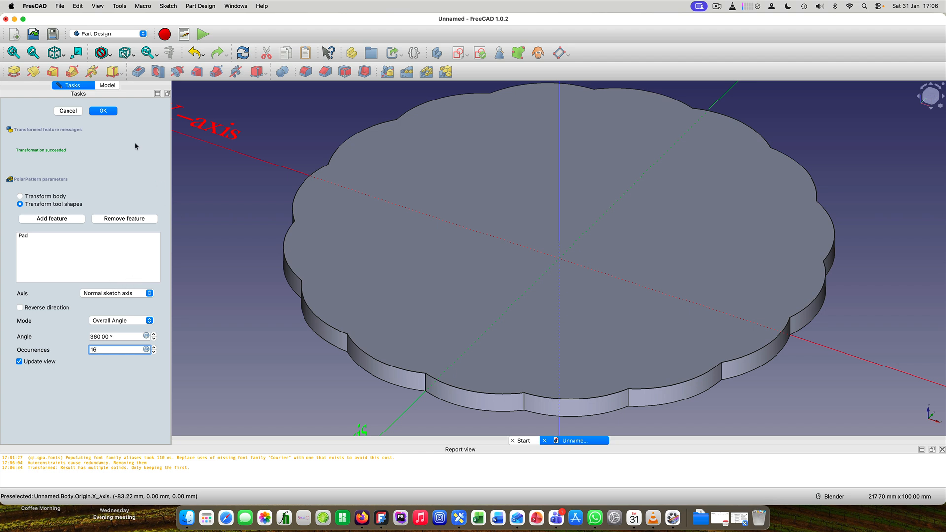
{"action": "left_click", "coordinate": [105, 112]}
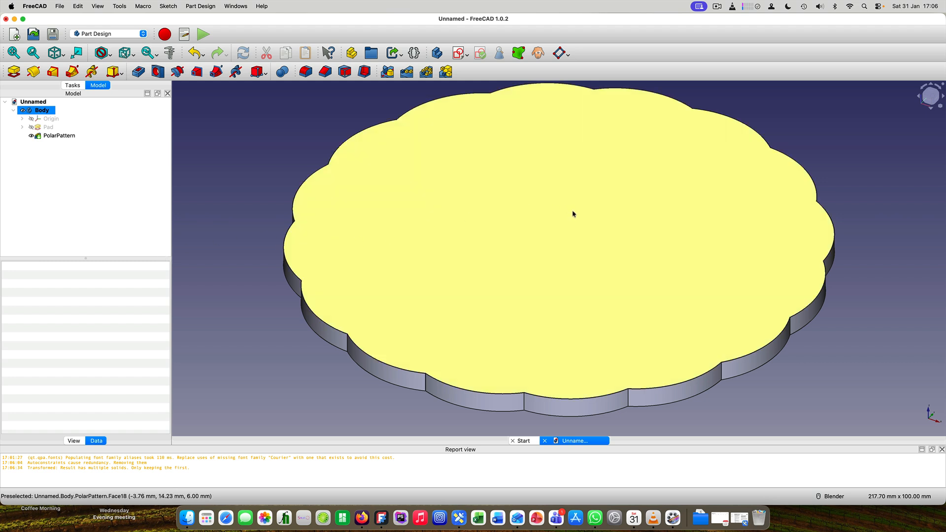
Step: Start a sketch on the rosette's upper face and draw a 14.5 mm diameter circle centred on the origin
{"action": "left_click", "coordinate": [571, 215]}
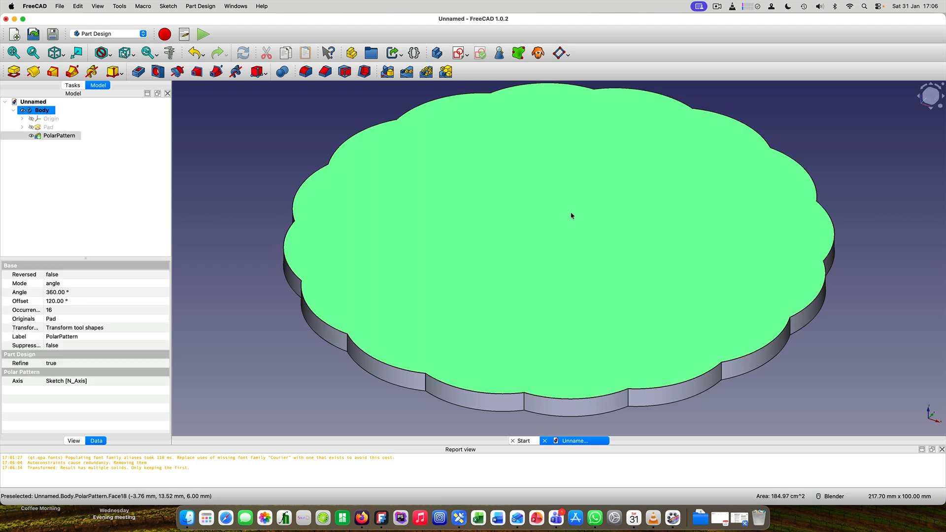
{"action": "left_click", "coordinate": [460, 53]}
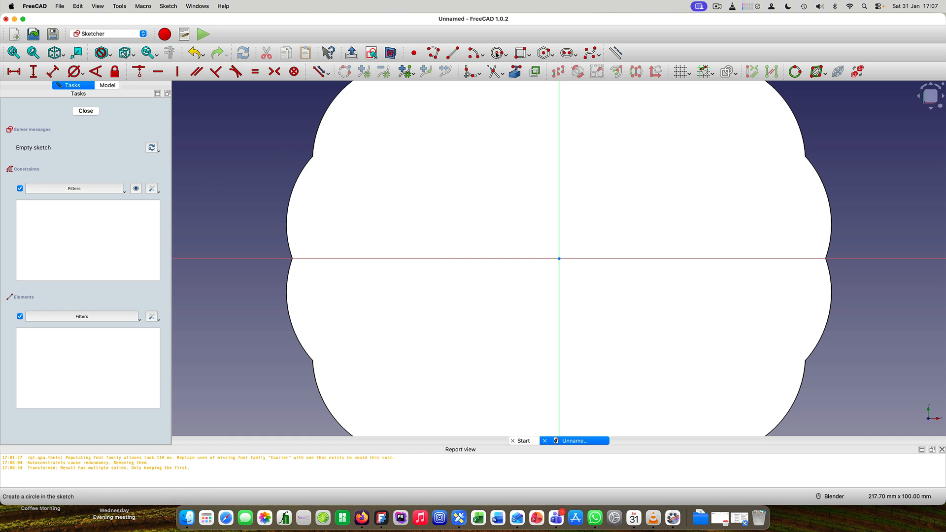
{"action": "left_click", "coordinate": [498, 53]}
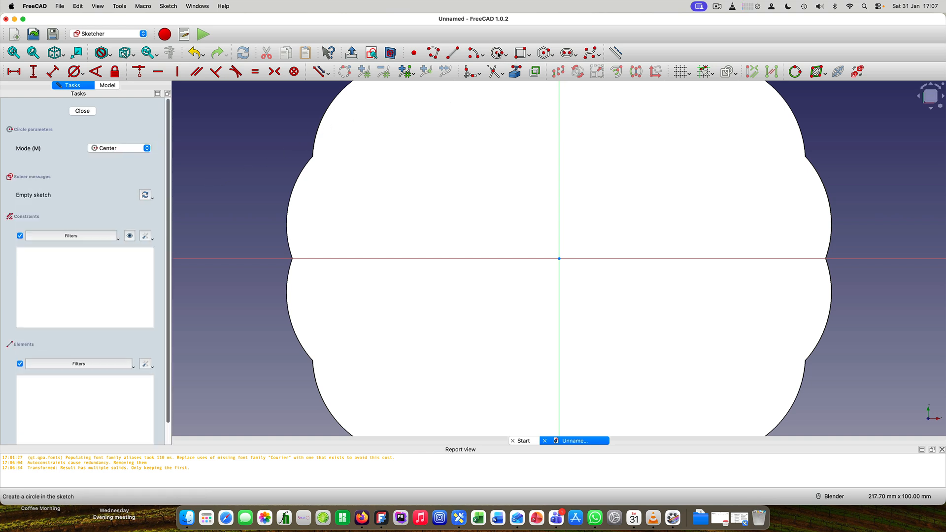
{"action": "left_click", "coordinate": [559, 258]}
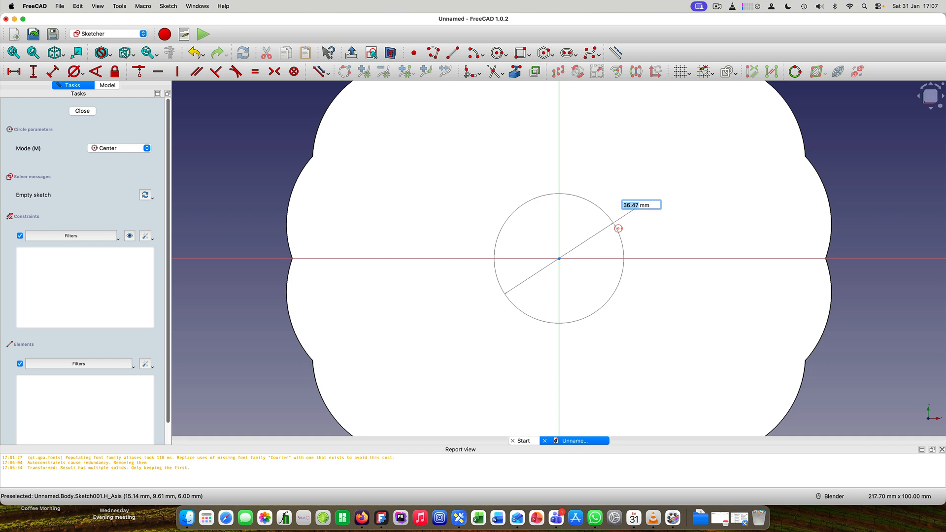
{"action": "type", "text": "14.5"}
{"action": "key", "text": "Return"}
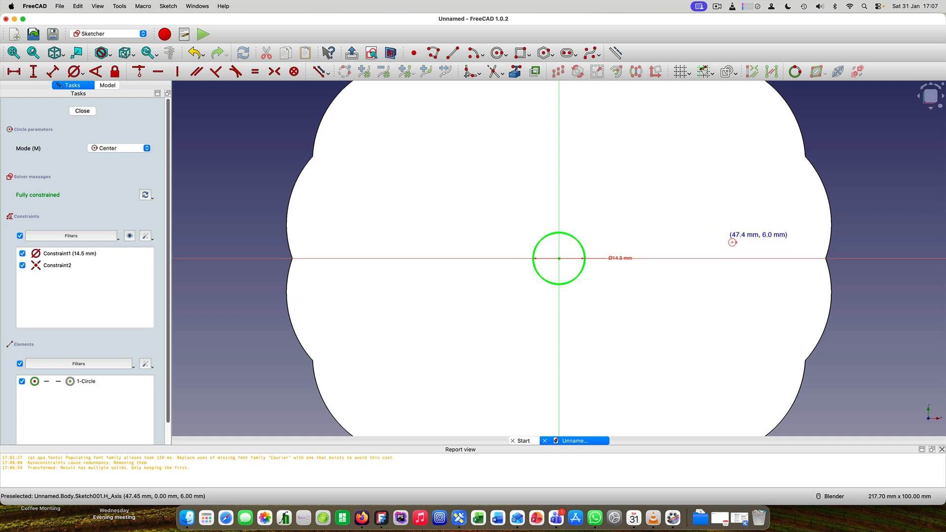
Step: Draw a 3.5 mm diameter circle centred about 47 mm along X and 6 mm above the horizontal axis
{"action": "left_click", "coordinate": [728, 238]}
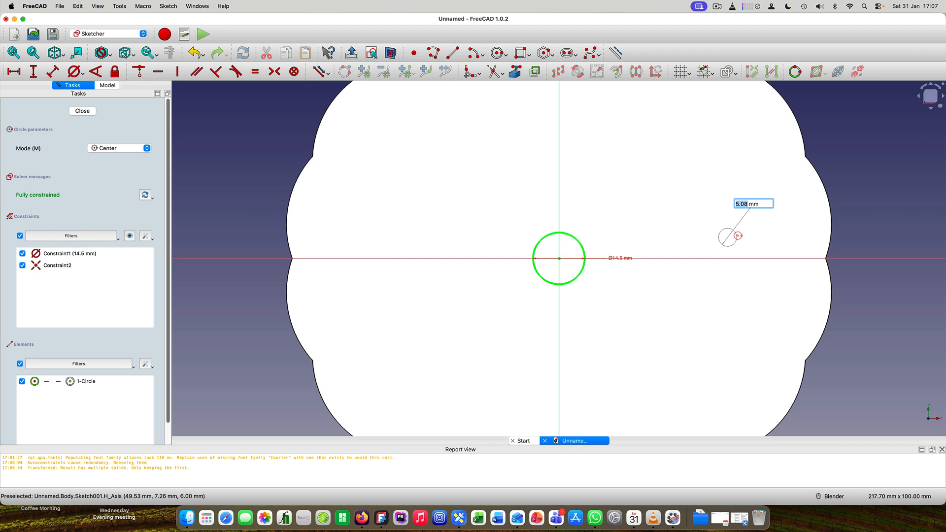
{"action": "type", "text": "3.5"}
{"action": "key", "text": "Return"}
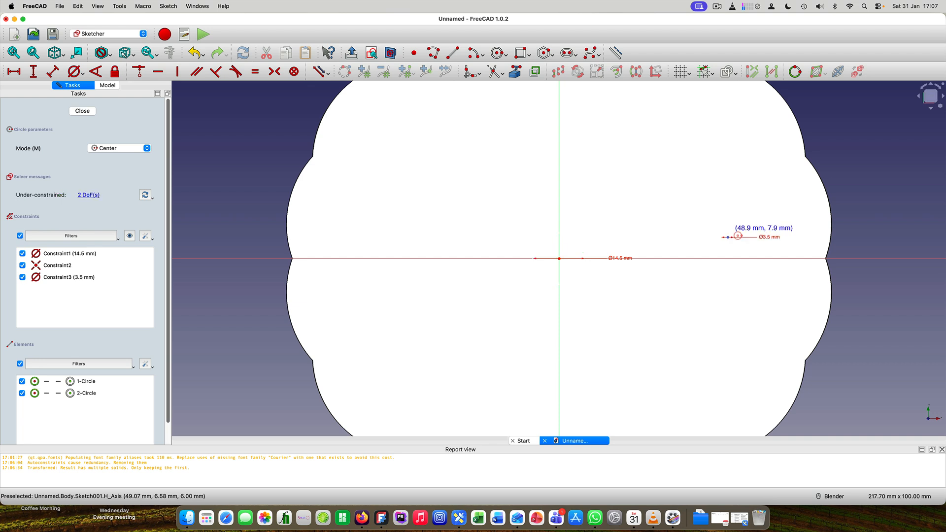
{"action": "key", "text": "Escape"}
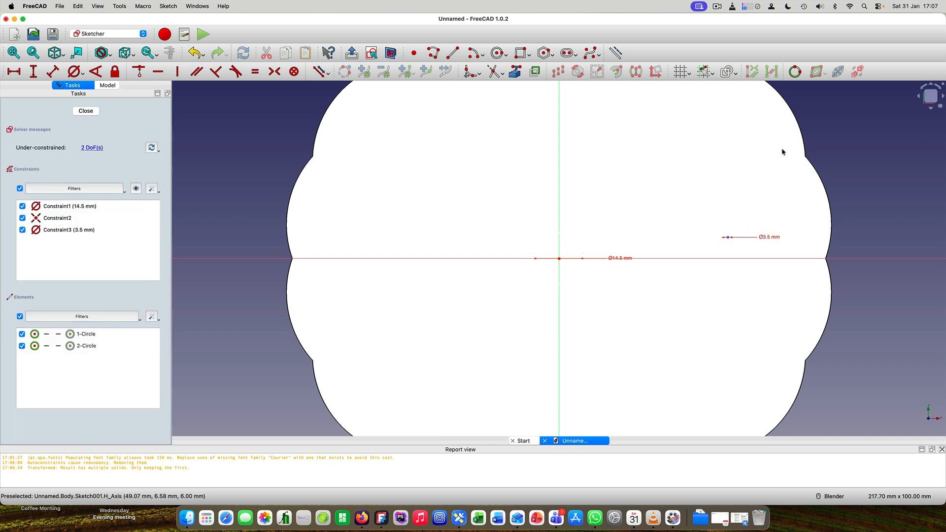
Step: Constrain the distance between the small circle's centre and the origin to 50 mm
{"action": "left_click", "coordinate": [729, 238]}
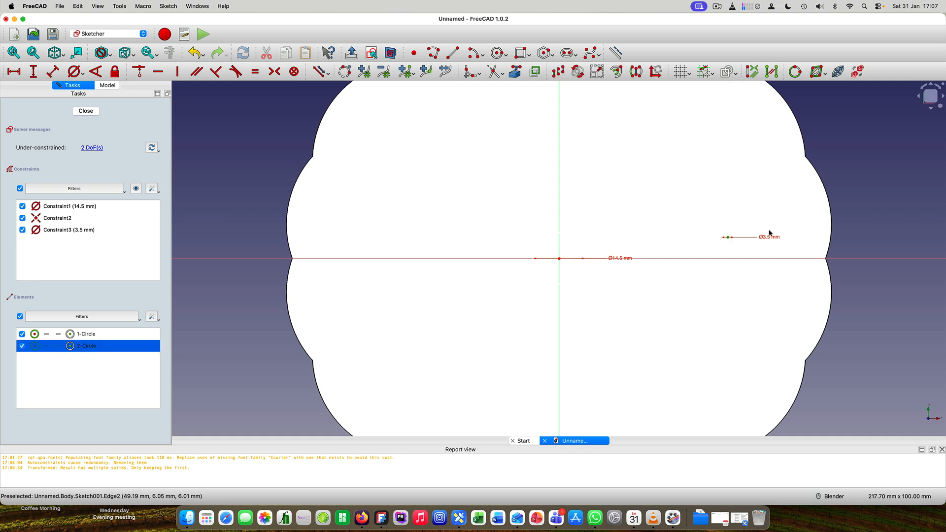
{"action": "left_click", "coordinate": [560, 259]}
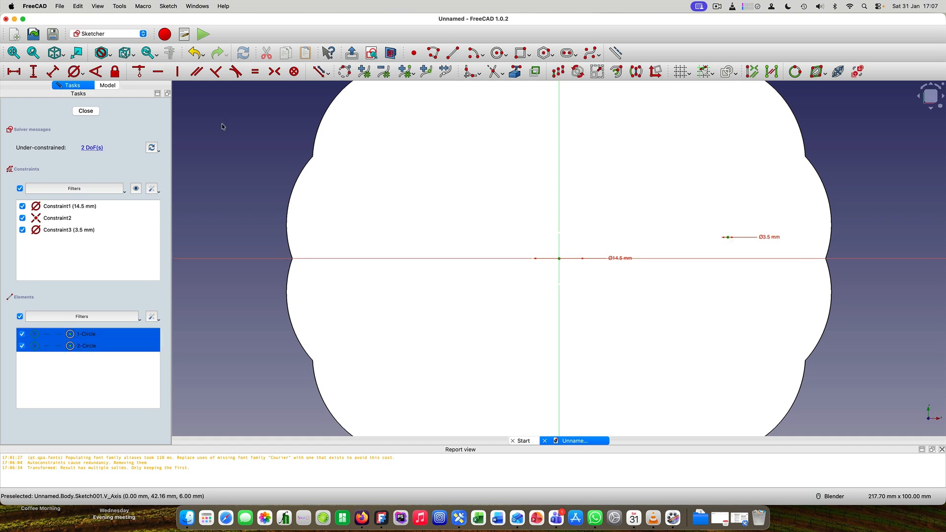
{"action": "left_click", "coordinate": [53, 71]}
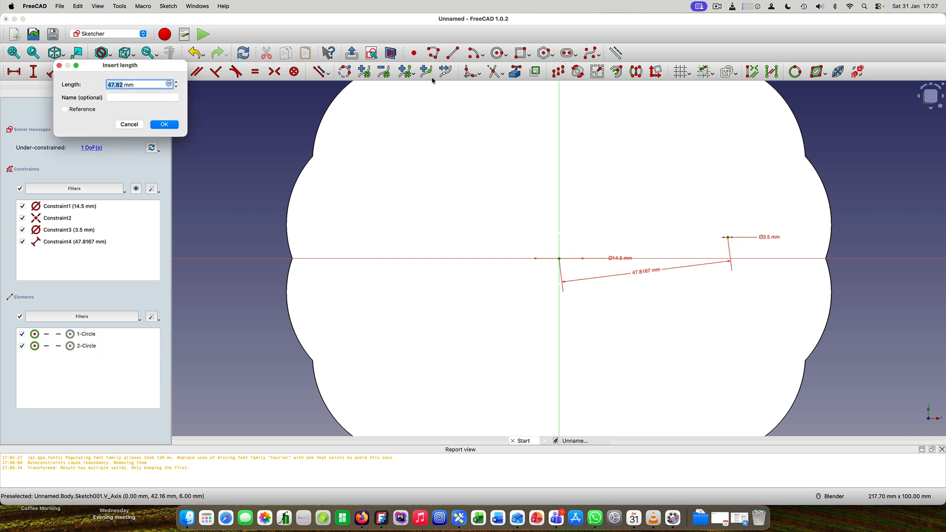
{"action": "type", "text": "50"}
{"action": "key", "text": "Return"}
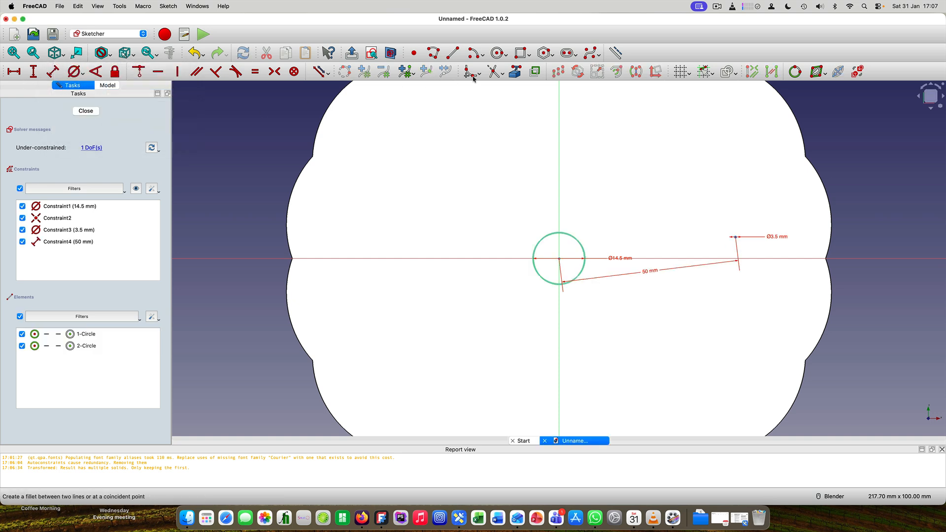
Step: Constrain the small circle's centre to lie on the horizontal axis and finish the sketch
{"action": "left_click", "coordinate": [736, 238]}
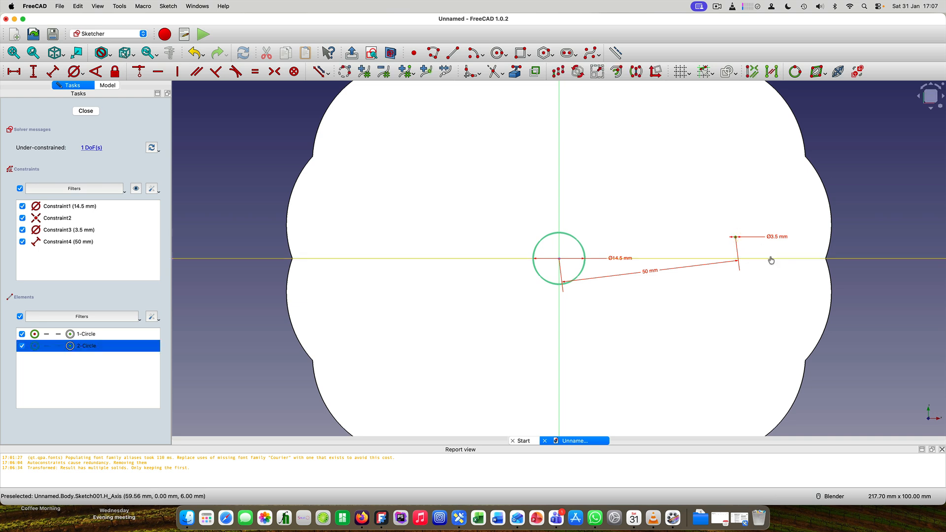
{"action": "left_click", "coordinate": [771, 260]}
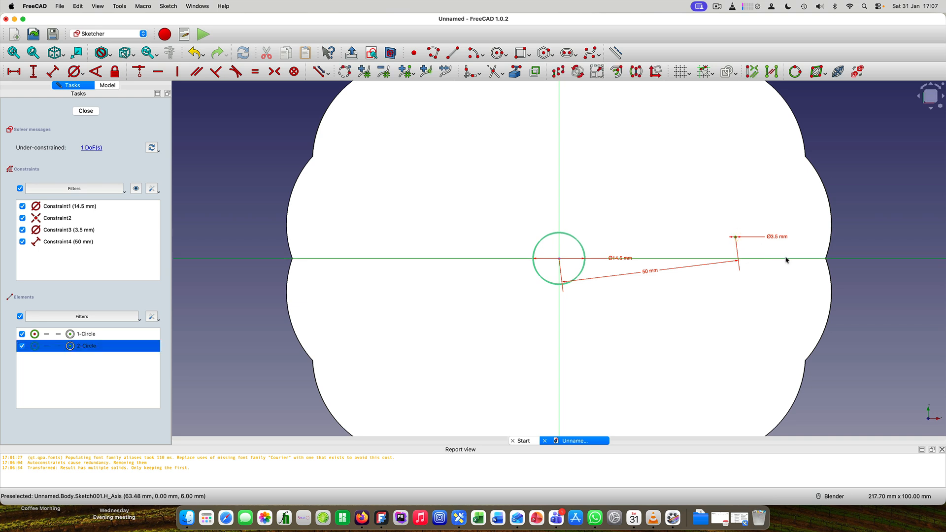
{"action": "left_click", "coordinate": [140, 70]}
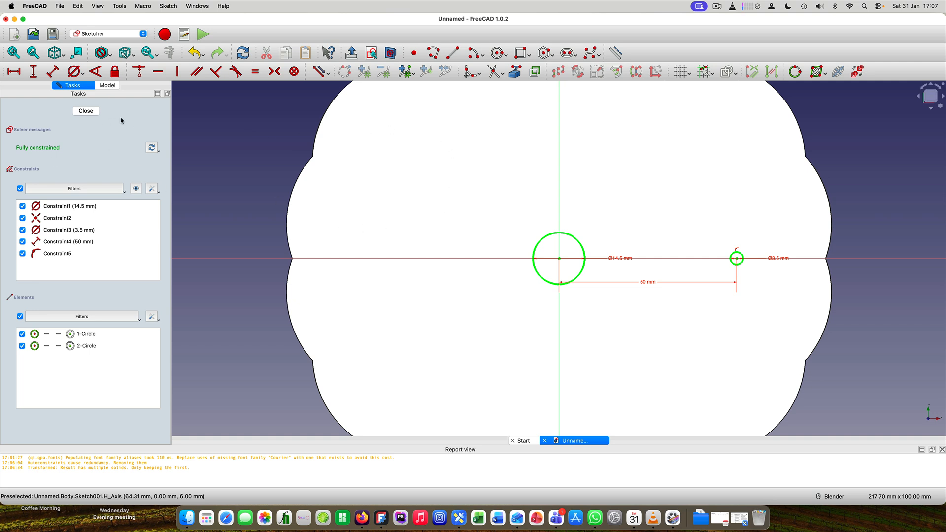
{"action": "left_click", "coordinate": [86, 112]}
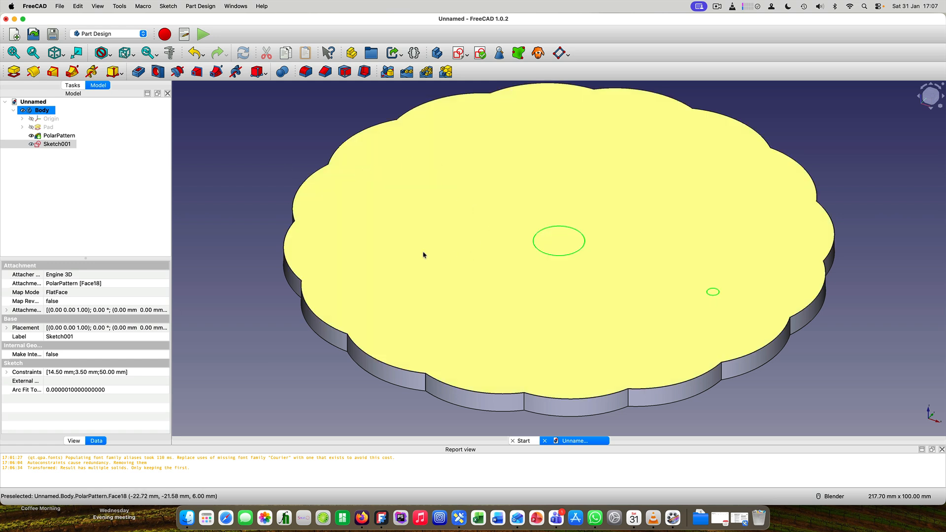
Step: Pocket the two-circle sketch through all of the rosette to cut the centre hole and the small offset hole
{"action": "left_click", "coordinate": [139, 73]}
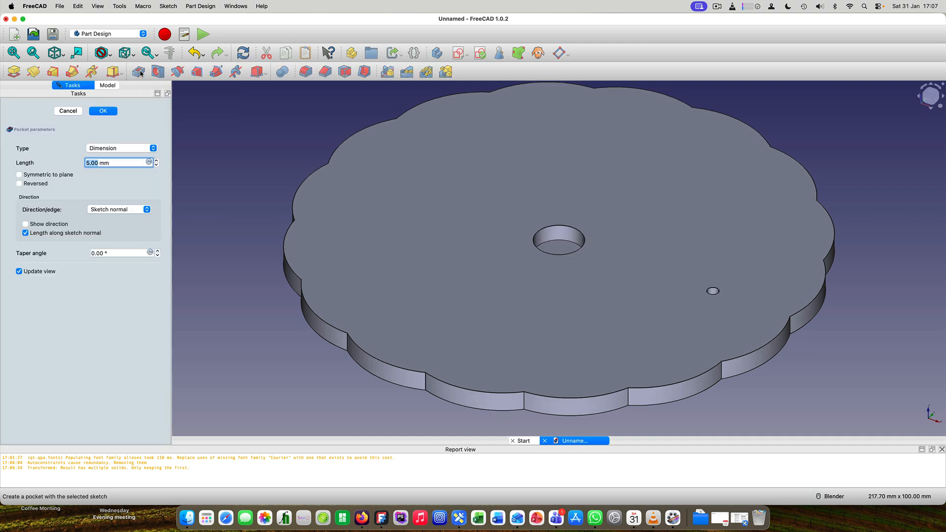
{"action": "left_click", "coordinate": [154, 149]}
{"action": "left_click", "coordinate": [144, 155]}
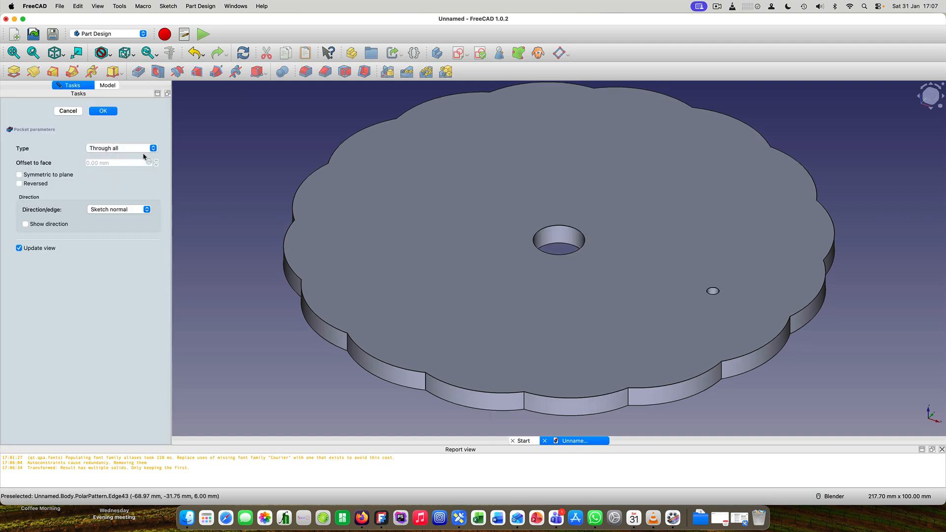
{"action": "left_click", "coordinate": [104, 111]}
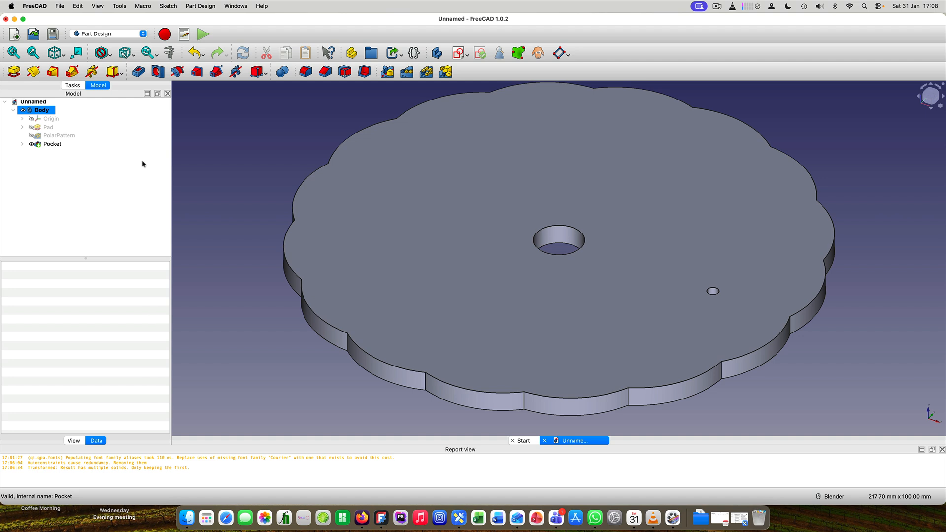
Step: Polar-pattern the pocket about the normal sketch axis with an overall angle of 360/16 degrees
{"action": "left_click", "coordinate": [52, 145]}
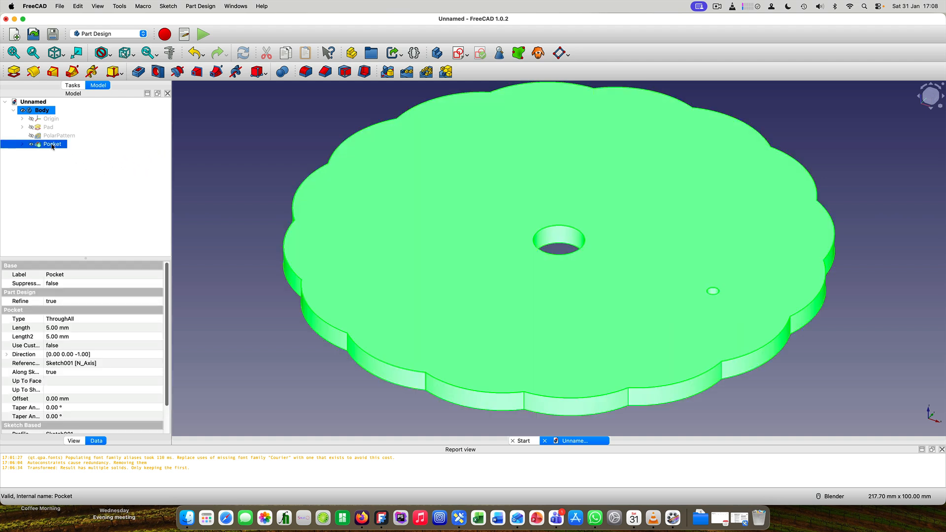
{"action": "left_click", "coordinate": [427, 72]}
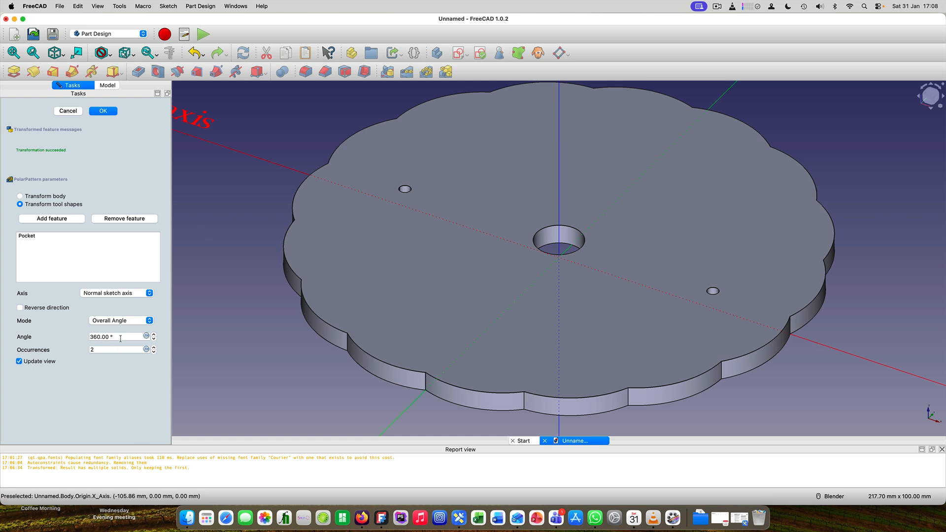
{"action": "left_click_drag", "start_coordinate": [120, 339], "coordinate": [91, 337]}
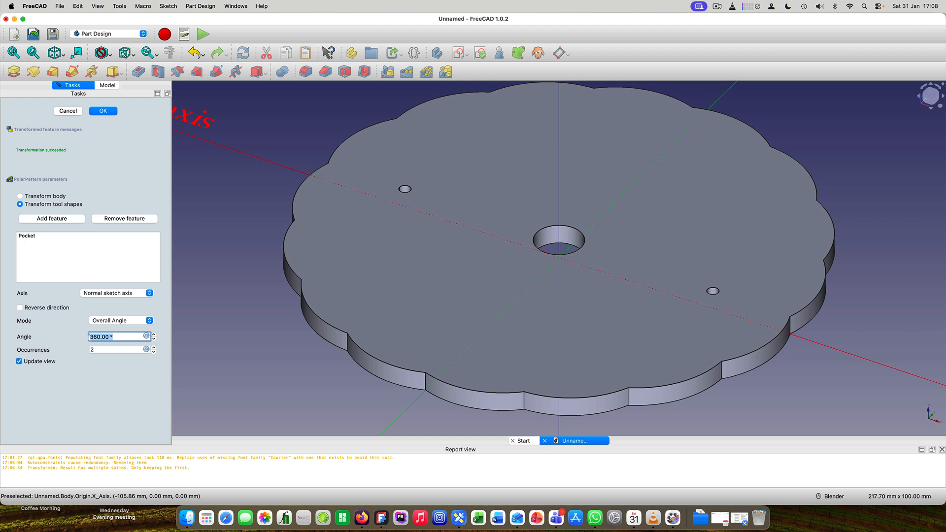
{"action": "type", "text": "360/16"}
{"action": "key", "text": "Return"}
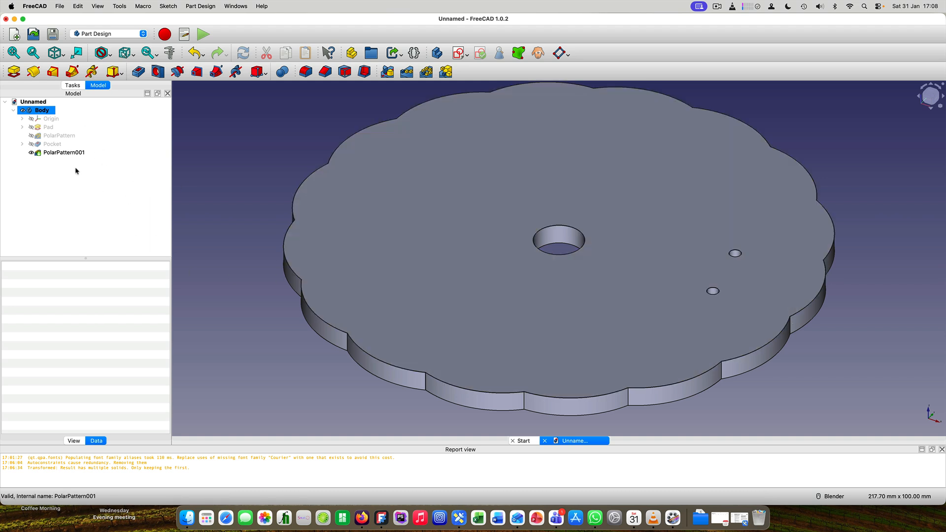
Step: Set the number of occurrences in the hole's polar pattern to 3
{"action": "left_click", "coordinate": [56, 154]}
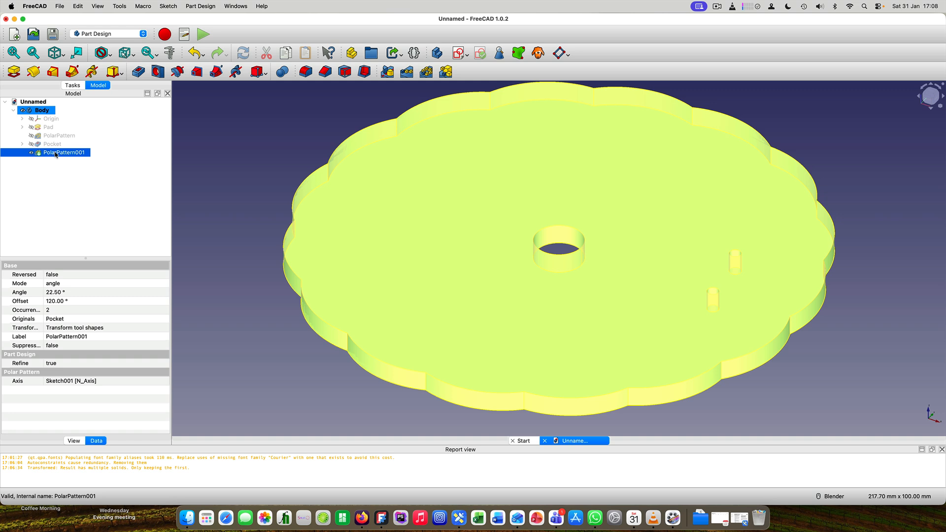
{"action": "double_click", "coordinate": [73, 311]}
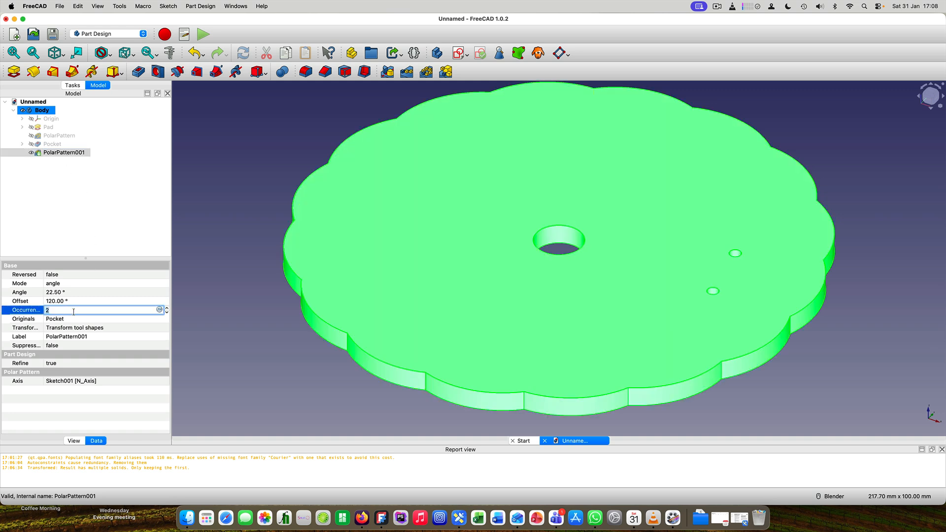
{"action": "left_click", "coordinate": [168, 308]}
{"action": "left_click", "coordinate": [158, 324]}
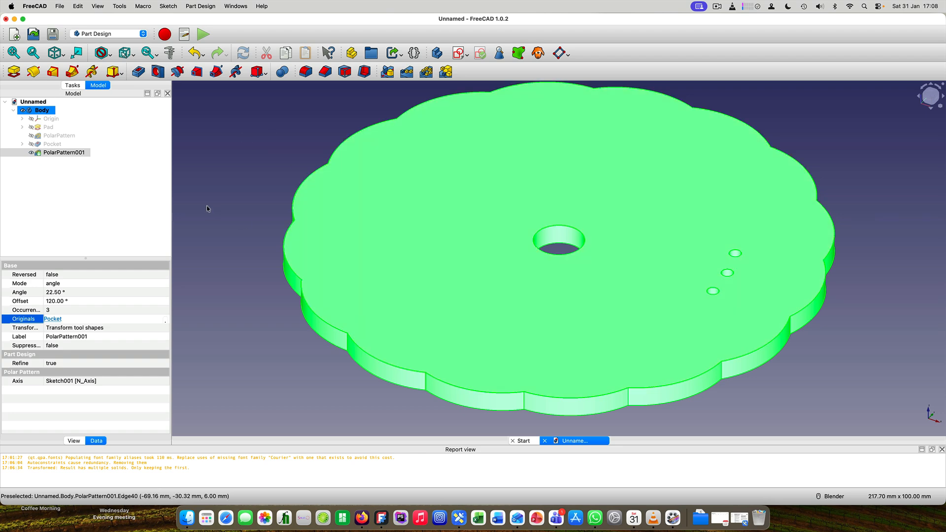
Step: Save the document as rosette16bump in the FreeCAD folder
{"action": "left_click", "coordinate": [50, 111]}
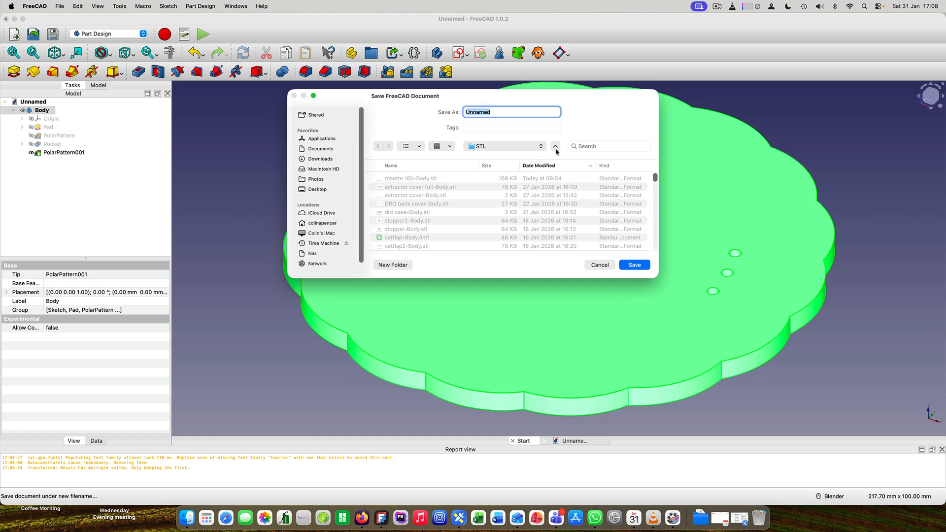
{"action": "left_click", "coordinate": [541, 147]}
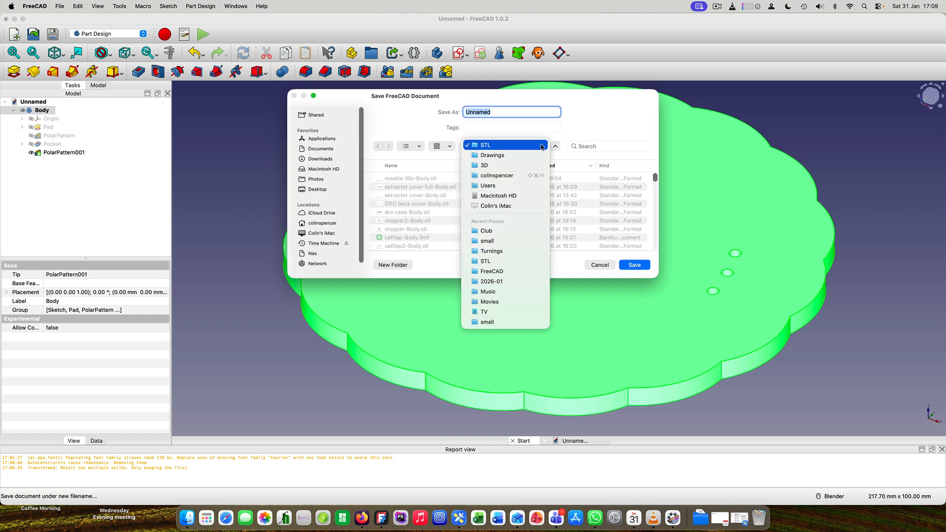
{"action": "left_click", "coordinate": [511, 271]}
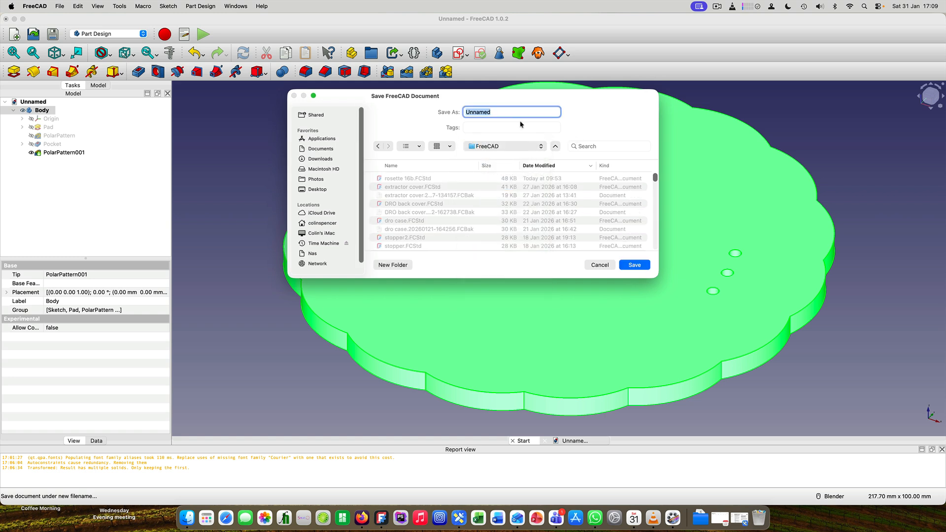
{"action": "type", "text": "rosette16bump"}
{"action": "left_click", "coordinate": [641, 267]}
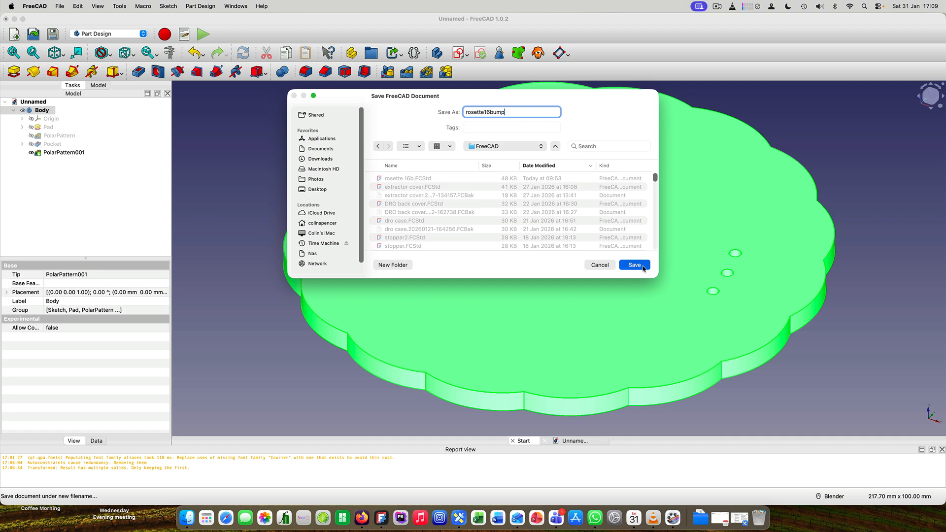